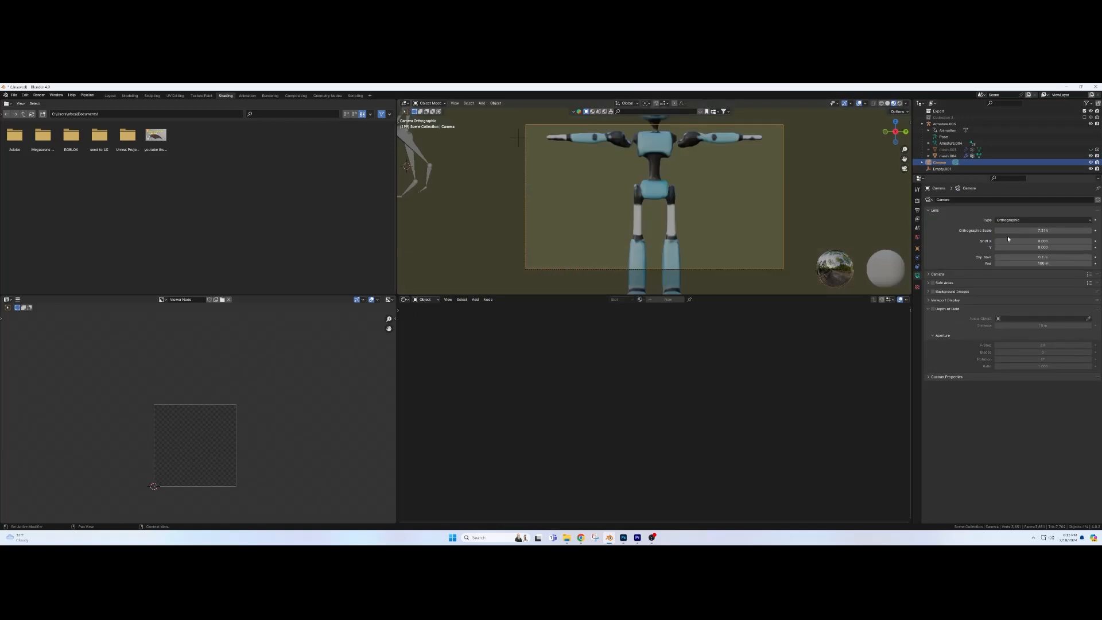
# Scale the robot mesh down until it fits entirely inside the camera frame, and render the image
pyautogui.click(745, 141)
pyautogui.press('s')
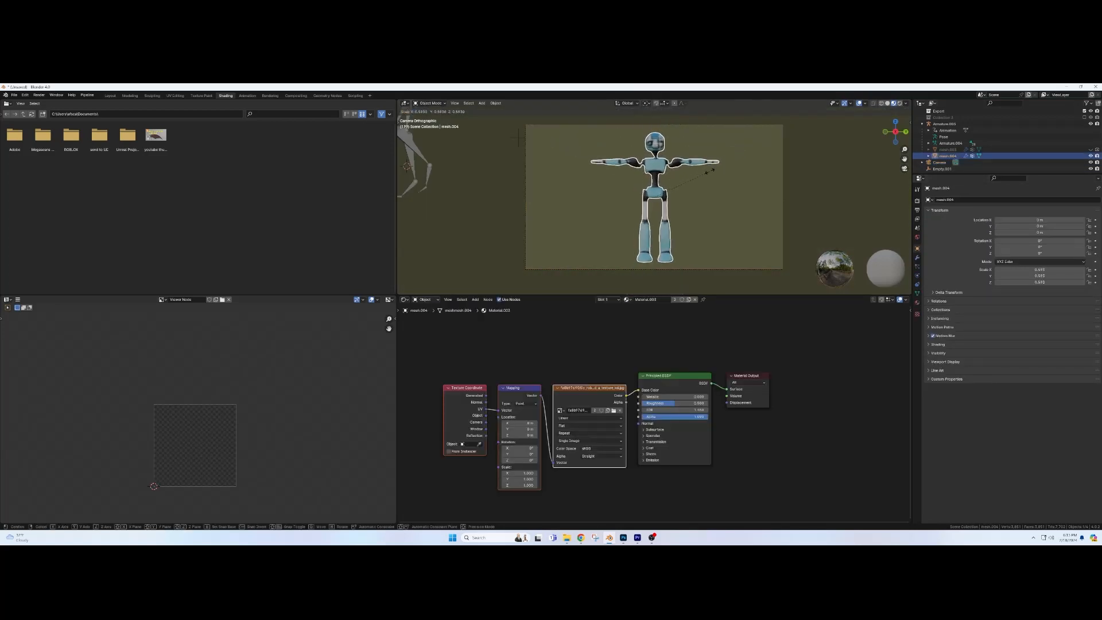
pyautogui.click(711, 173)
pyautogui.click(39, 95)
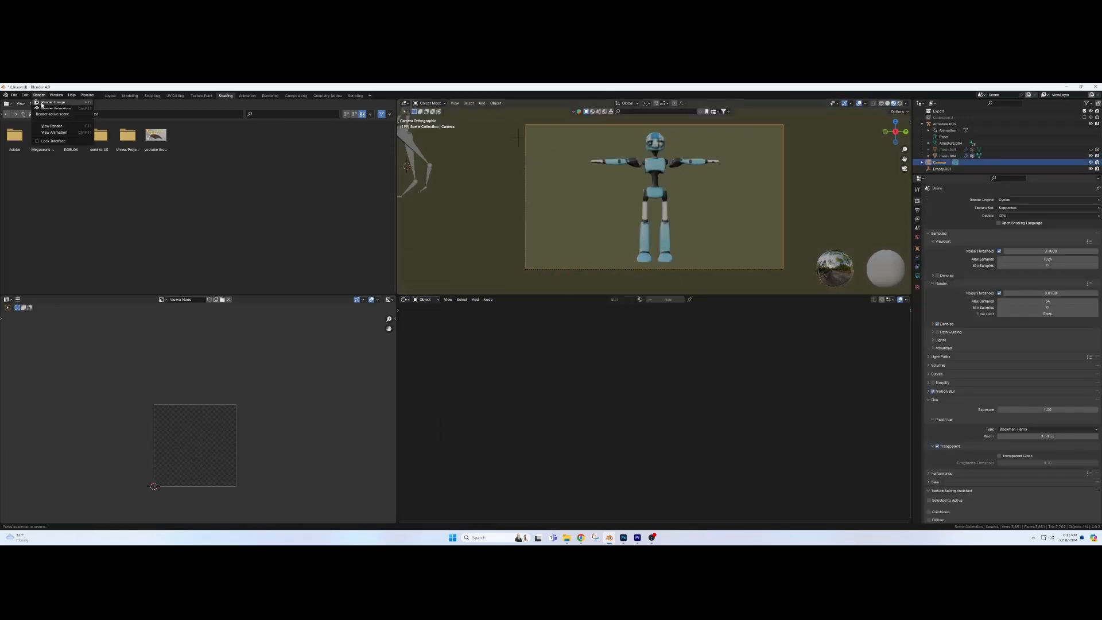
pyautogui.click(42, 103)
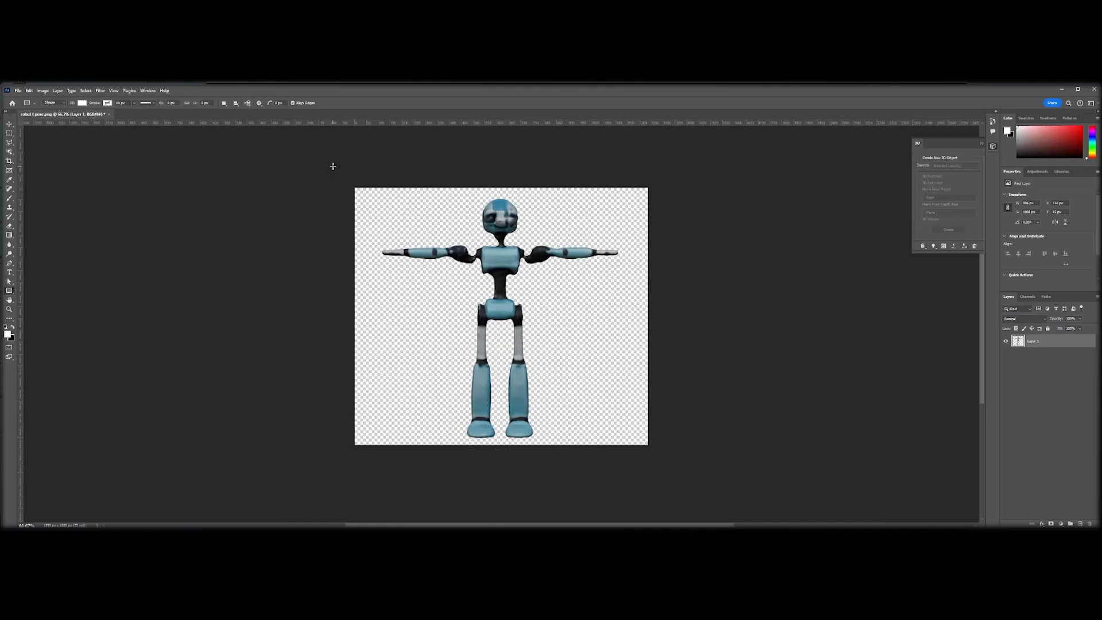
# In Photoshop, draw a white rectangle covering the whole canvas and place it behind the robot as a background
pyautogui.moveTo(333, 166); pyautogui.dragTo(676, 458)
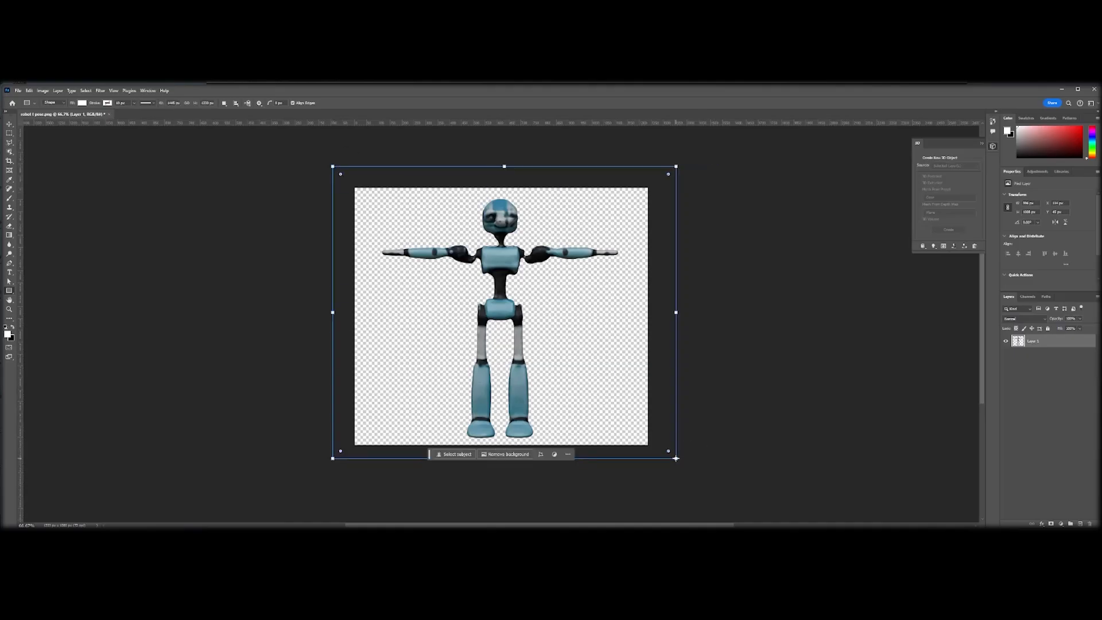
pyautogui.press('Delete')
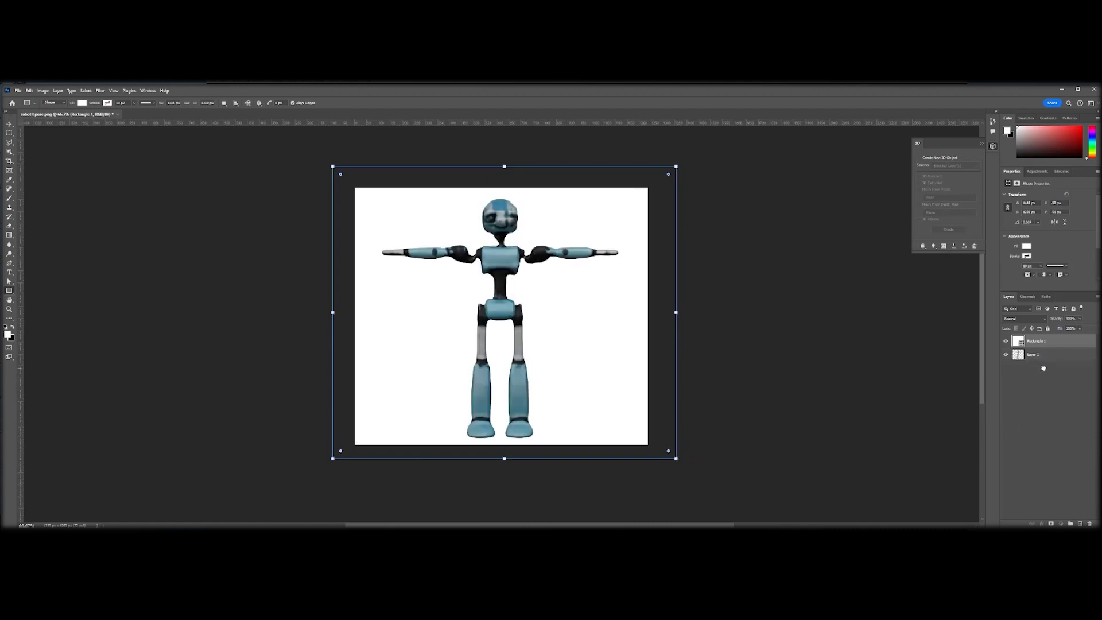
# Fill a quick mask over the whole image with grey 636363 and convert it into a partial selection
pyautogui.click(10, 348)
pyautogui.click(9, 335)
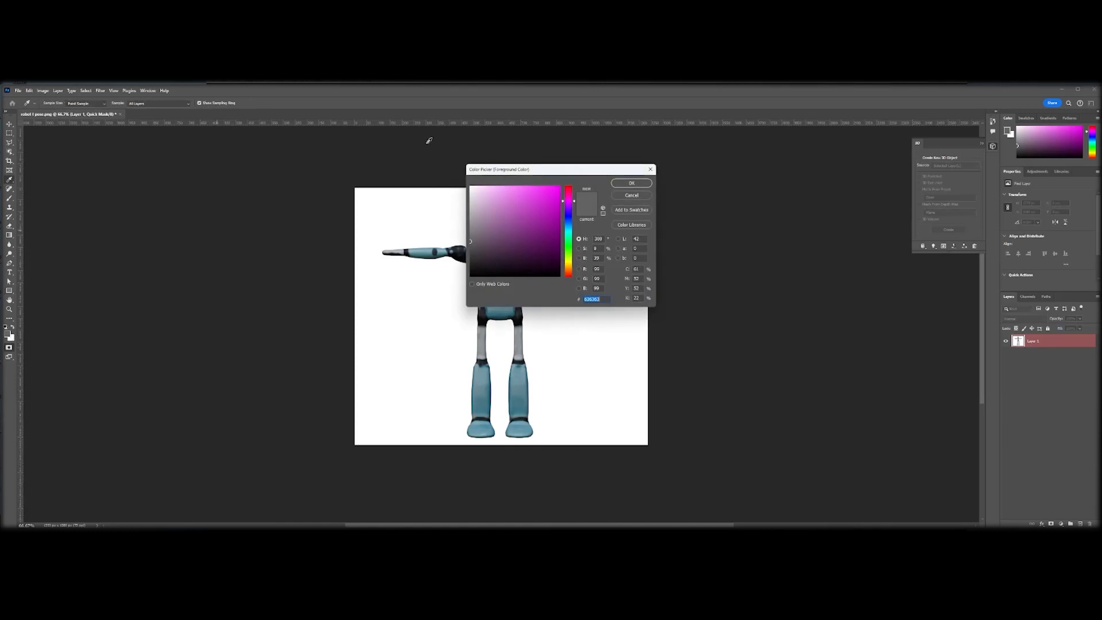
pyautogui.click(631, 182)
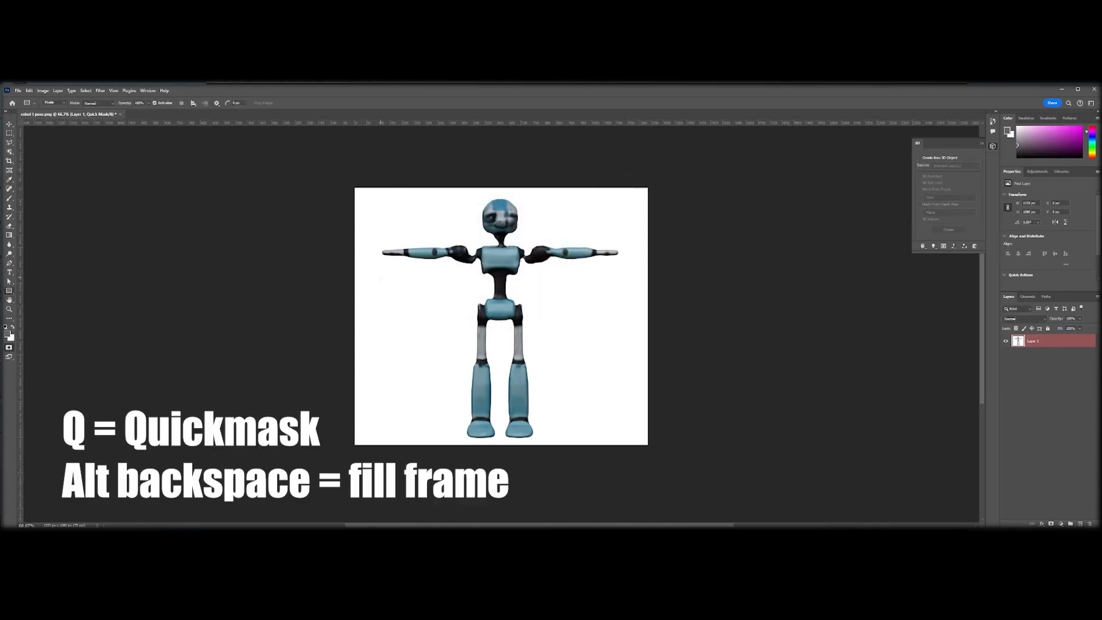
pyautogui.hotkey('alt', 'BackSpace')
pyautogui.press('q')
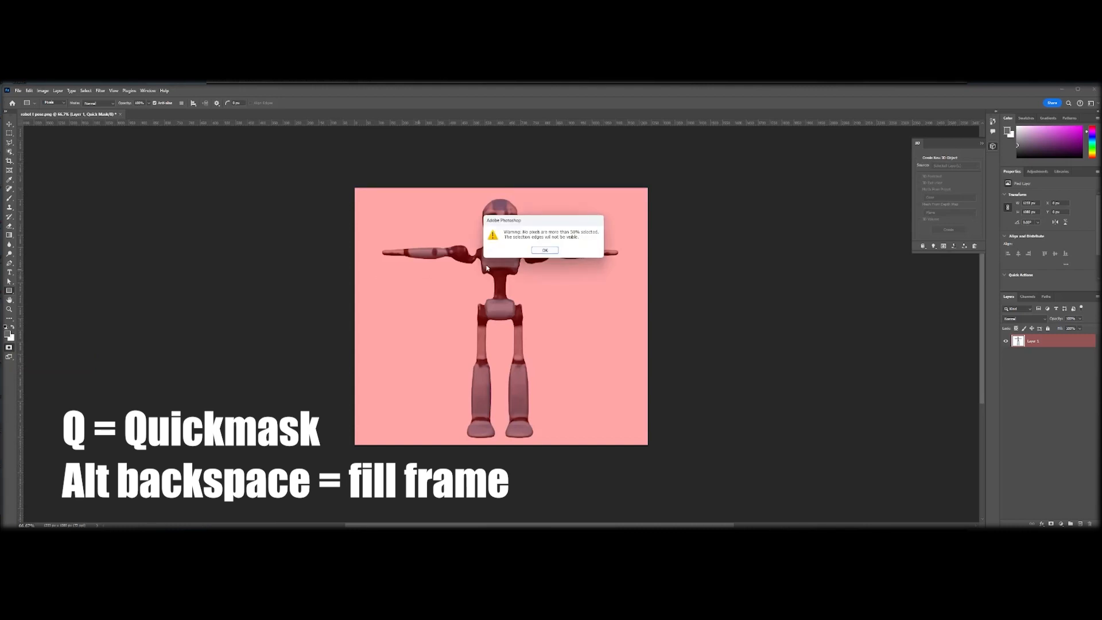
pyautogui.click(545, 250)
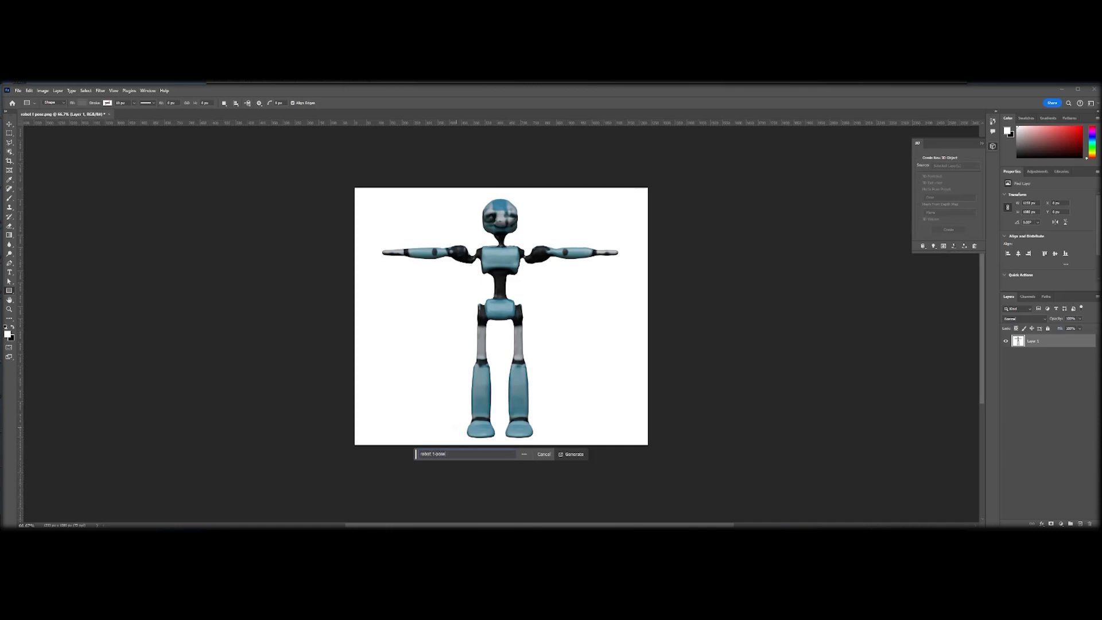
# Generate a fill with the prompt "robot t-pose" and compare the second and third variations
pyautogui.click(571, 455)
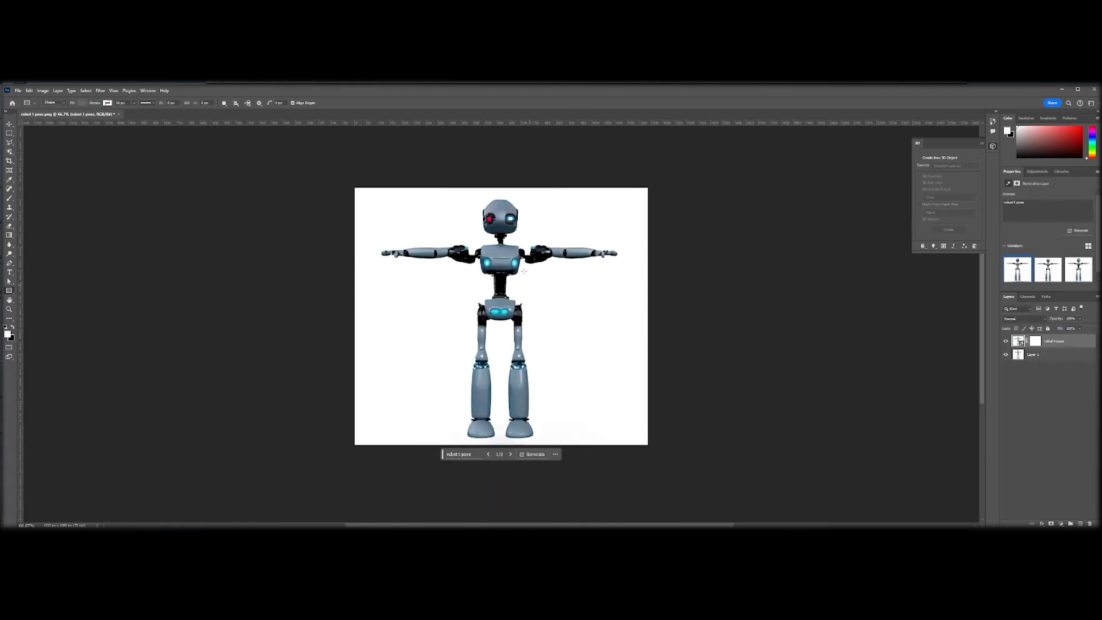
pyautogui.click(1047, 273)
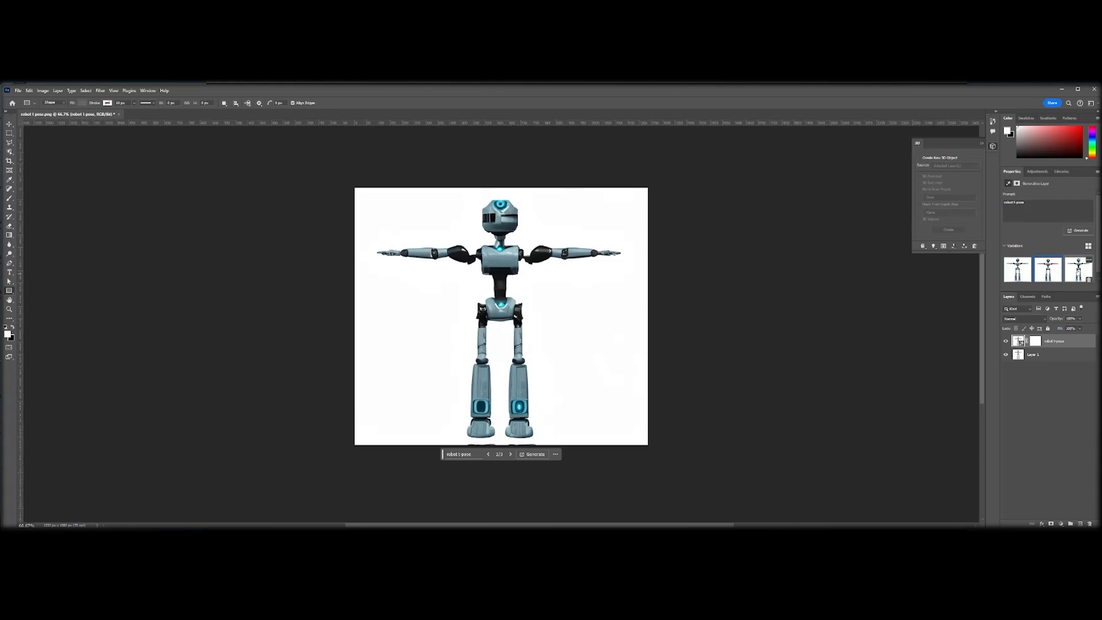
pyautogui.click(1078, 274)
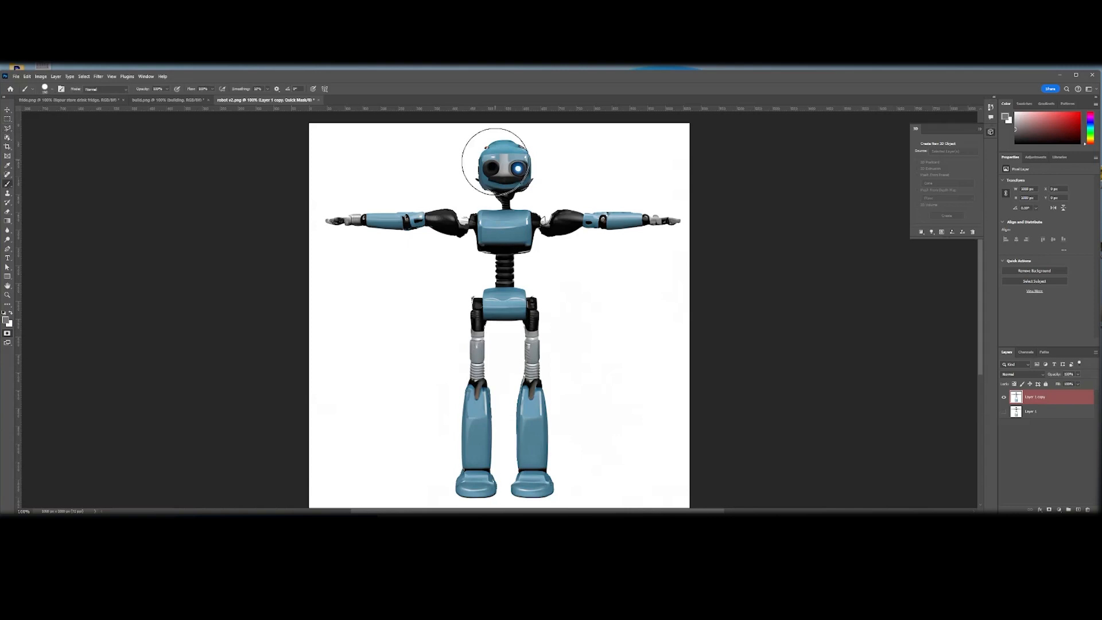
# Paint a grey quick mask spot over the robot's head and convert it into a selection
pyautogui.moveTo(499, 163); pyautogui.dragTo(504, 167)
pyautogui.click(8, 336)
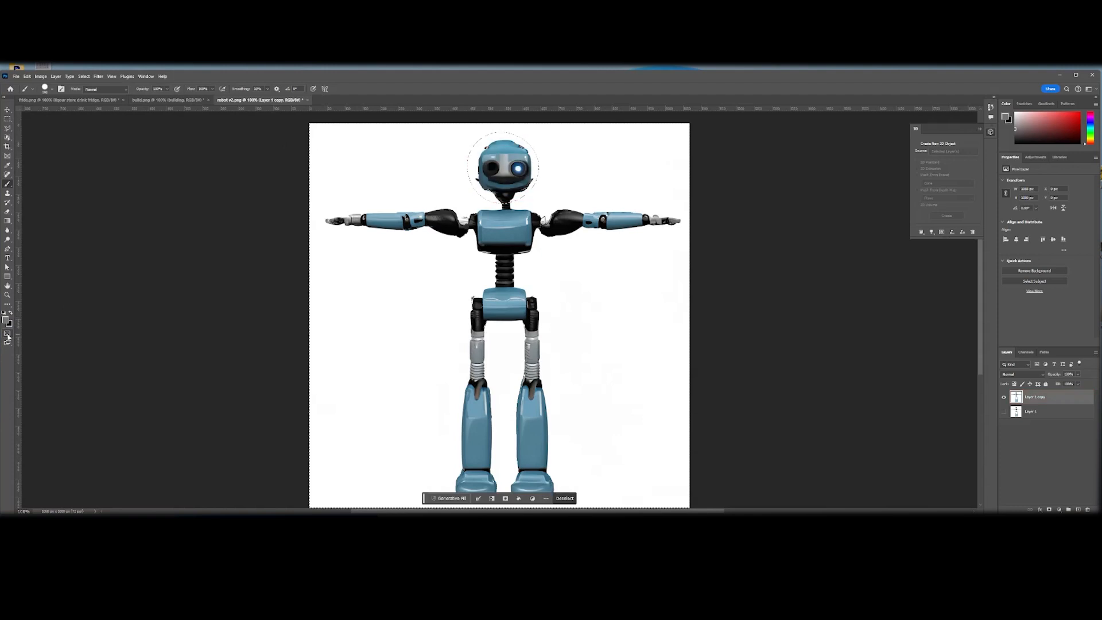
pyautogui.click(7, 336)
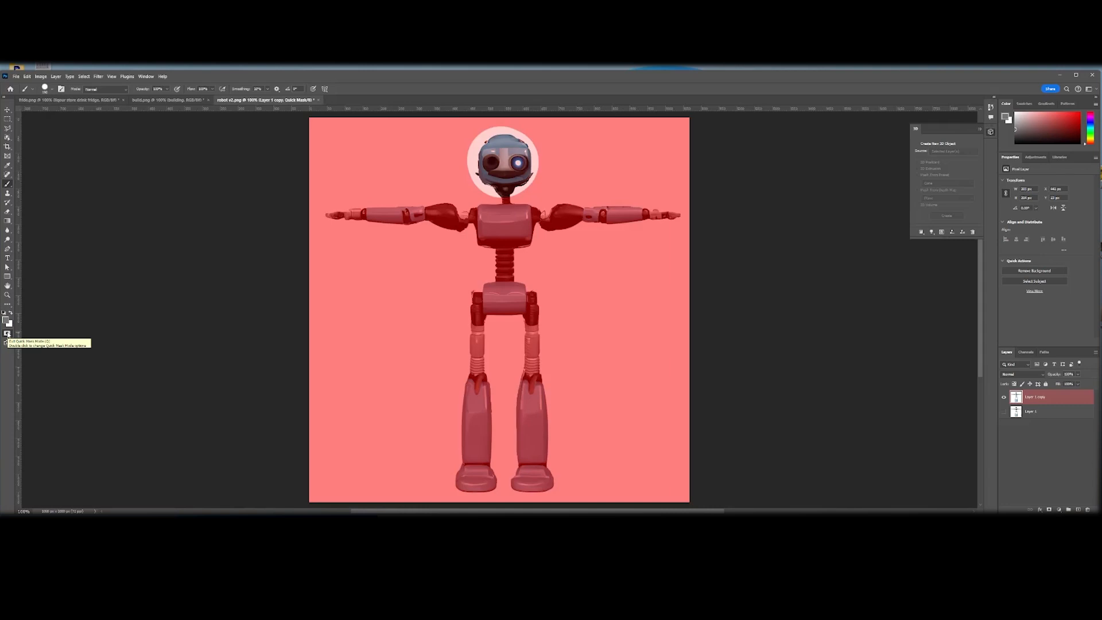
pyautogui.click(7, 335)
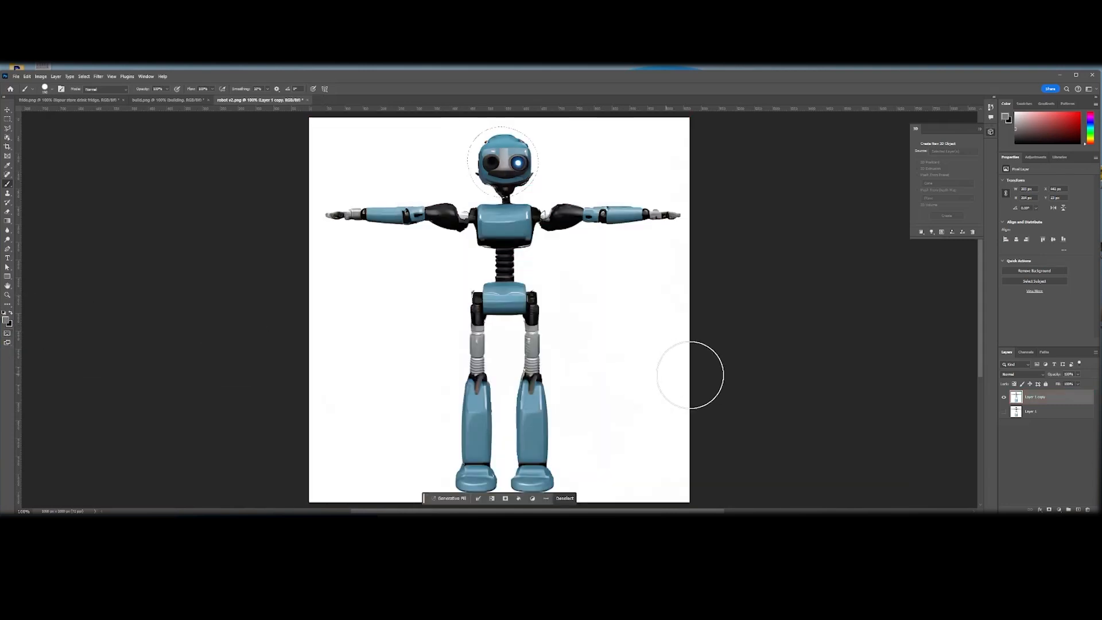
# Generate a fill for the selected head area with the prompt "robot head"
pyautogui.click(451, 499)
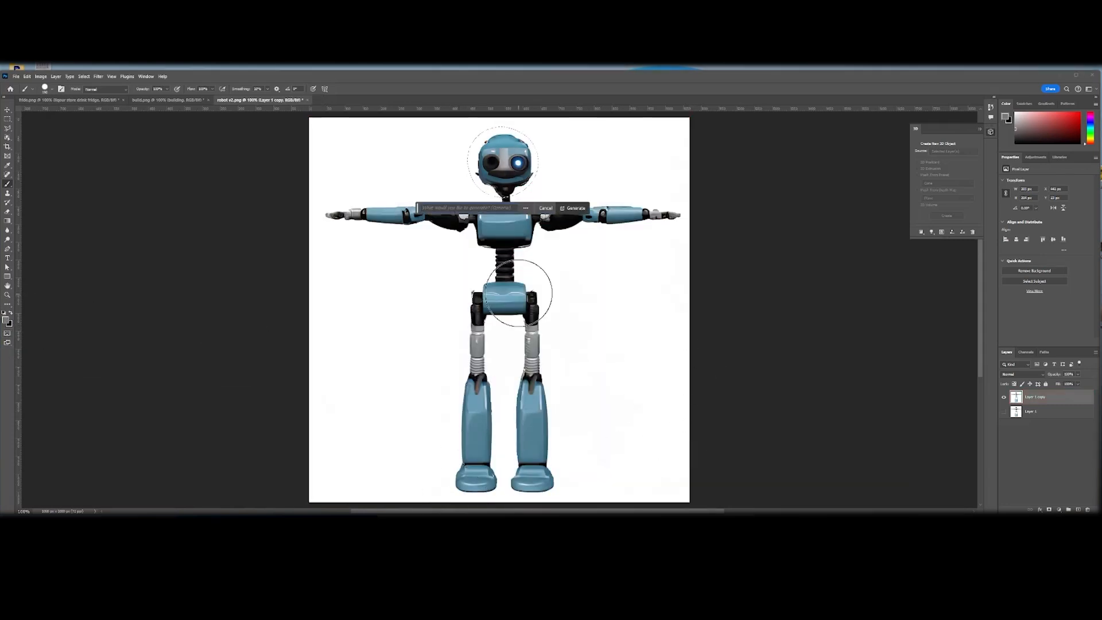
pyautogui.write('robot head')
pyautogui.press('Return')
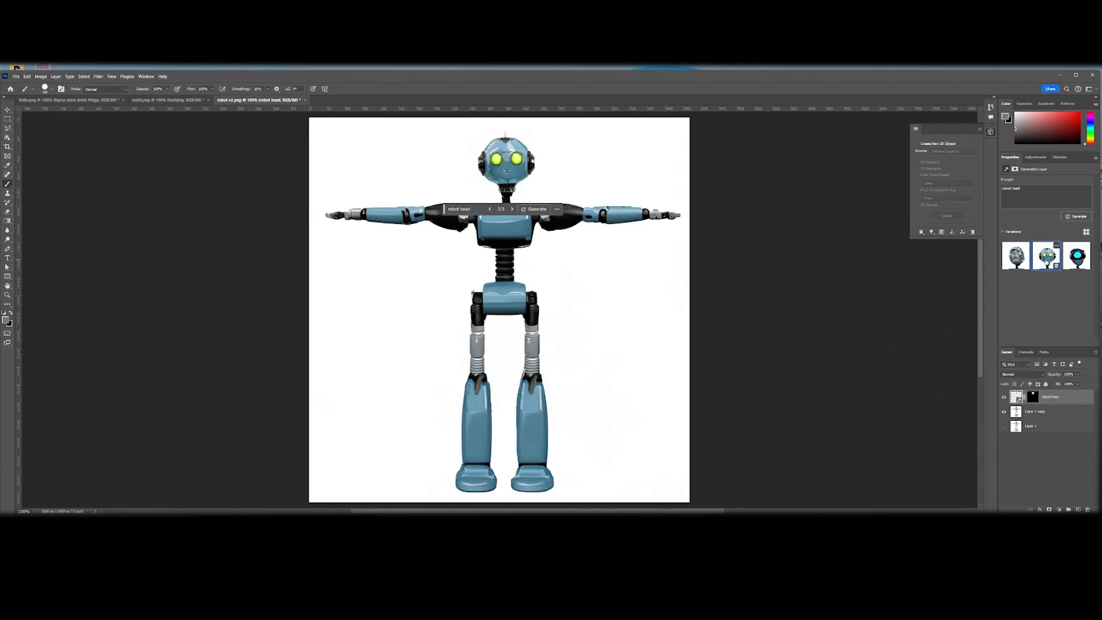
# Compare the generated head variations and choose the first one made with the "robot face" prompt
pyautogui.click(1077, 256)
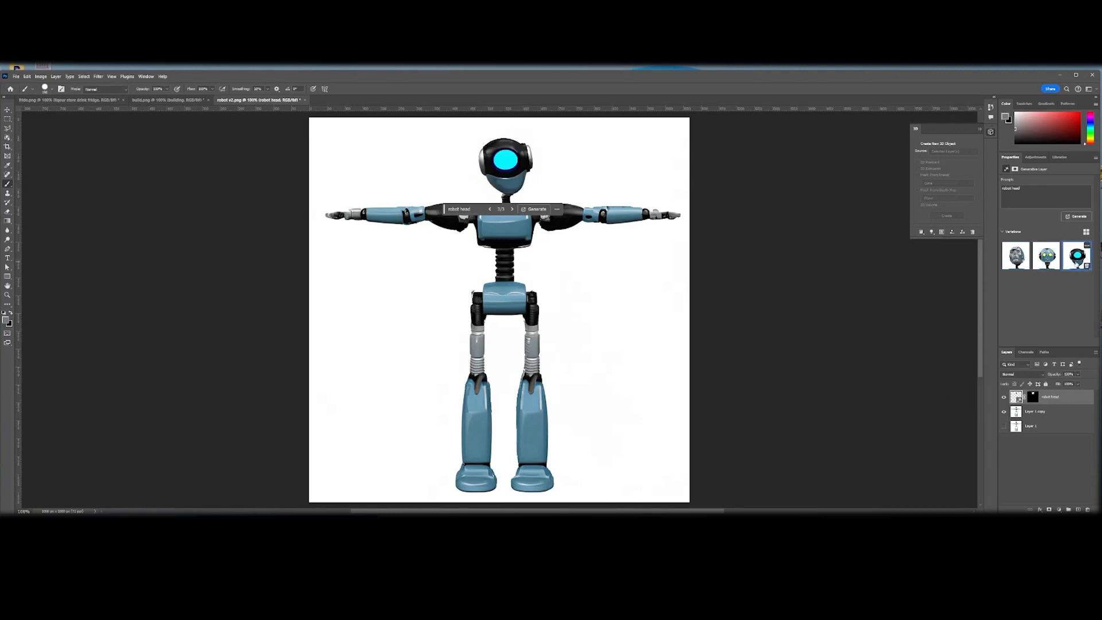
pyautogui.click(1046, 257)
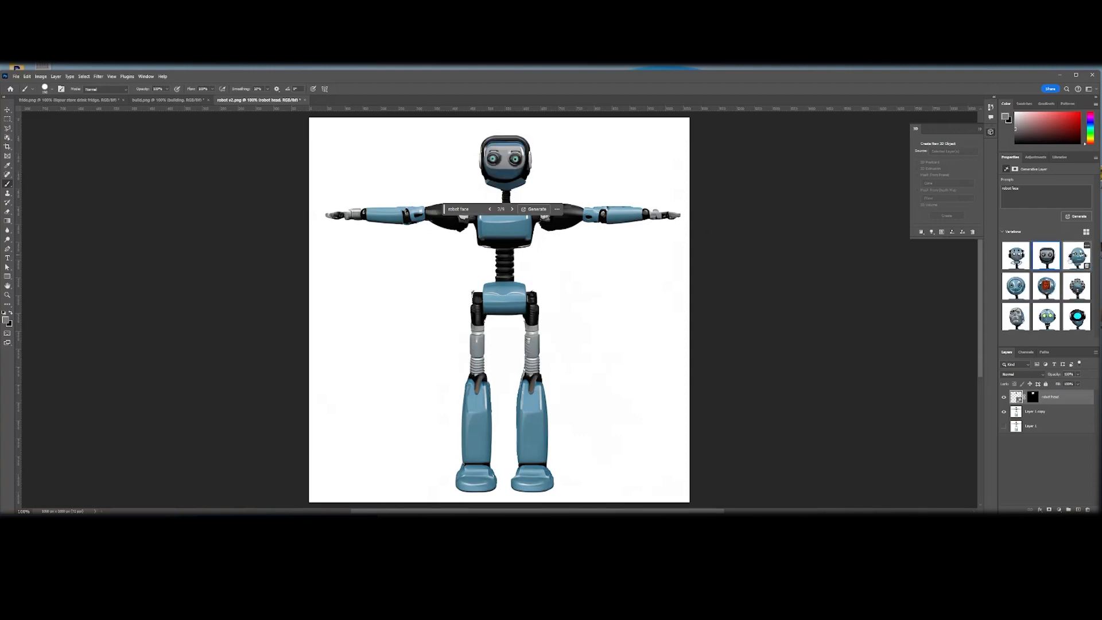
pyautogui.click(1074, 259)
pyautogui.click(1017, 258)
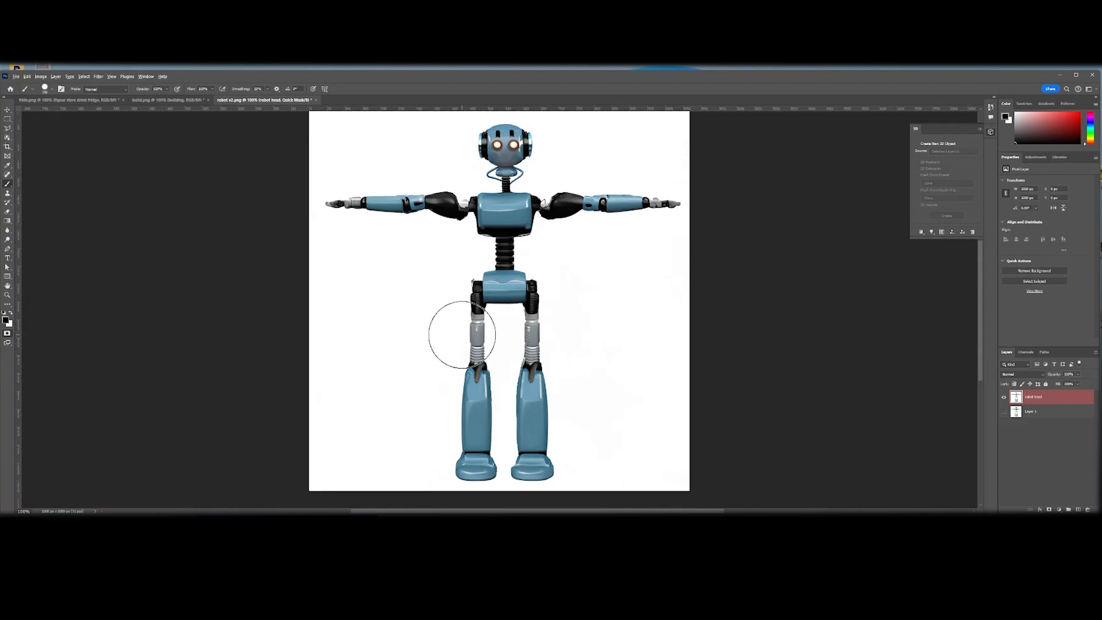
# Fill the quick mask with black and set the foreground colour to a grey with lightness 50
pyautogui.hotkey('alt', 'BackSpace')
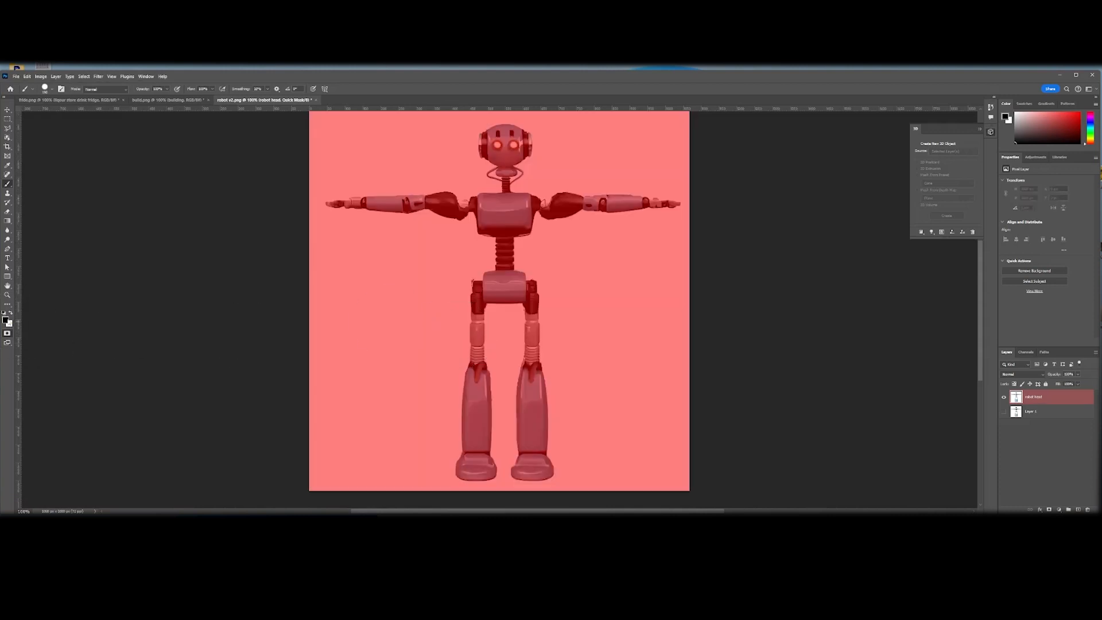
pyautogui.click(11, 312)
pyautogui.click(6, 320)
pyautogui.click(469, 235)
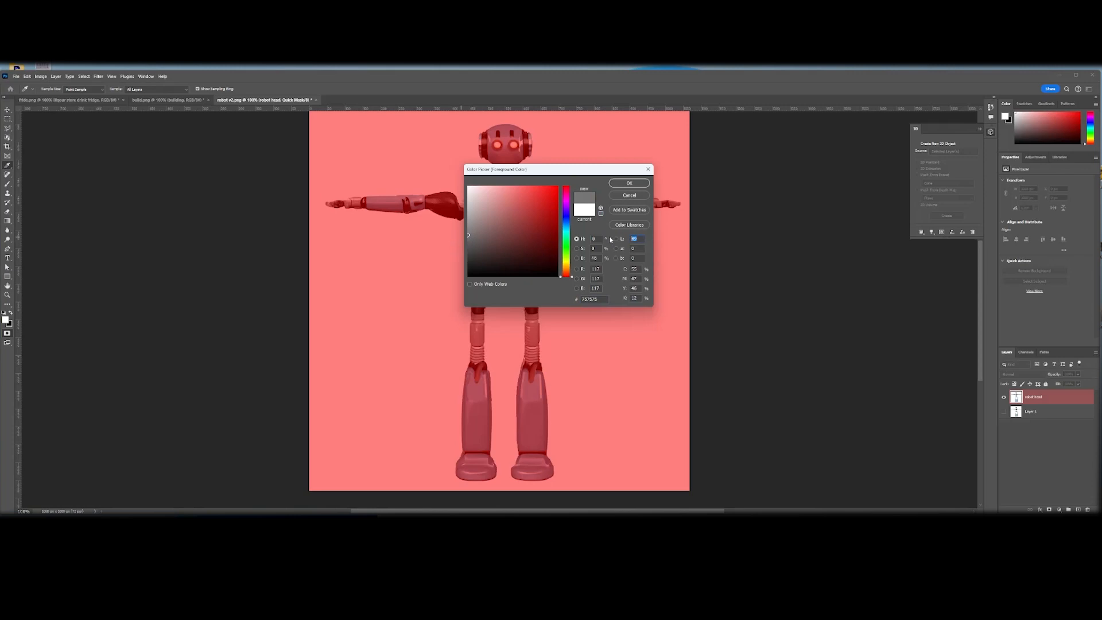
pyautogui.write('50')
pyautogui.press('Return')
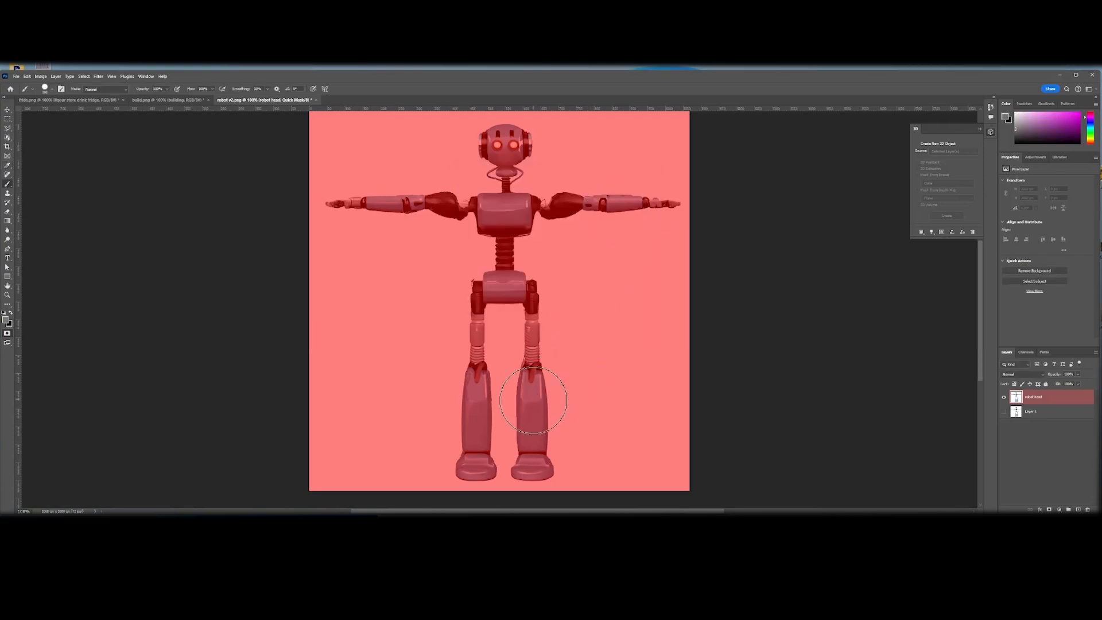
# Paint both of the robot's legs with grey in the quick mask and convert them into a selection
pyautogui.moveTo(546, 386); pyautogui.dragTo(534, 477)
pyautogui.moveTo(488, 287)
pyautogui.mouseDown()
pyautogui.moveTo(462, 452)
pyautogui.moveTo(474, 336)
pyautogui.moveTo(532, 330)
pyautogui.moveTo(511, 431)
pyautogui.mouseUp()
pyautogui.press('q')
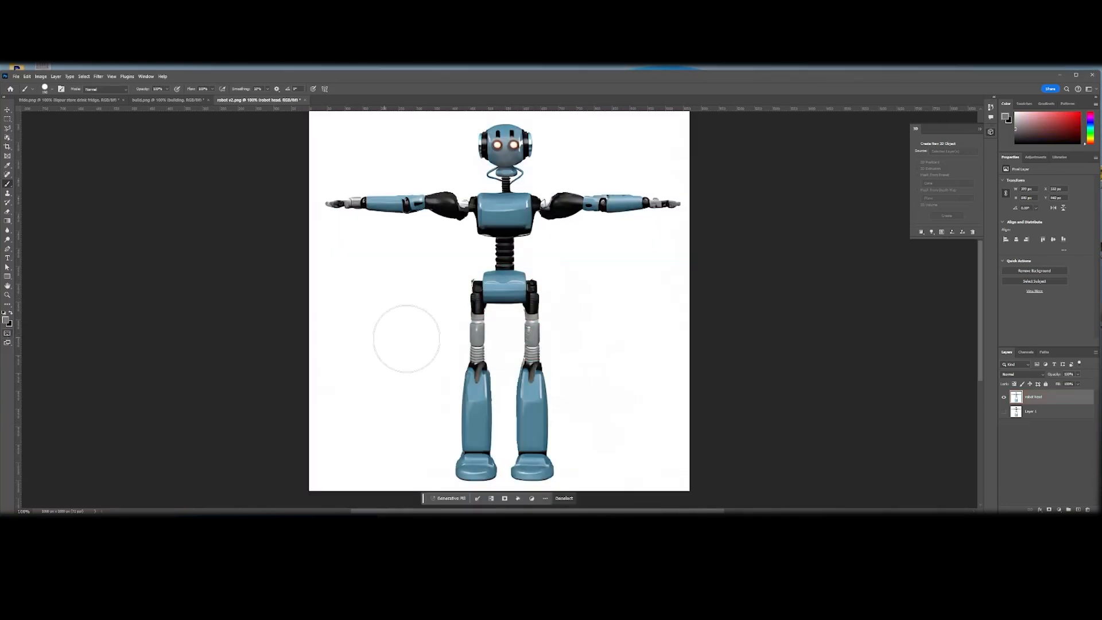
# Generate a fill for the selected legs with the prompt "robot legs" and choose the second variation
pyautogui.click(446, 498)
pyautogui.write('robot le')
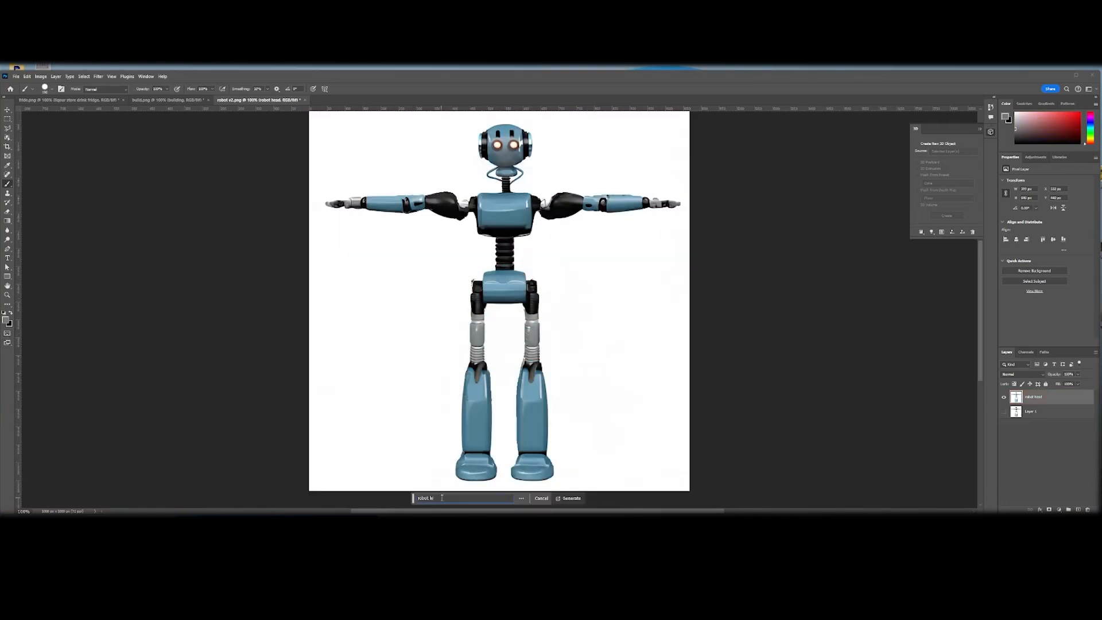
pyautogui.write('gs')
pyautogui.press('Return')
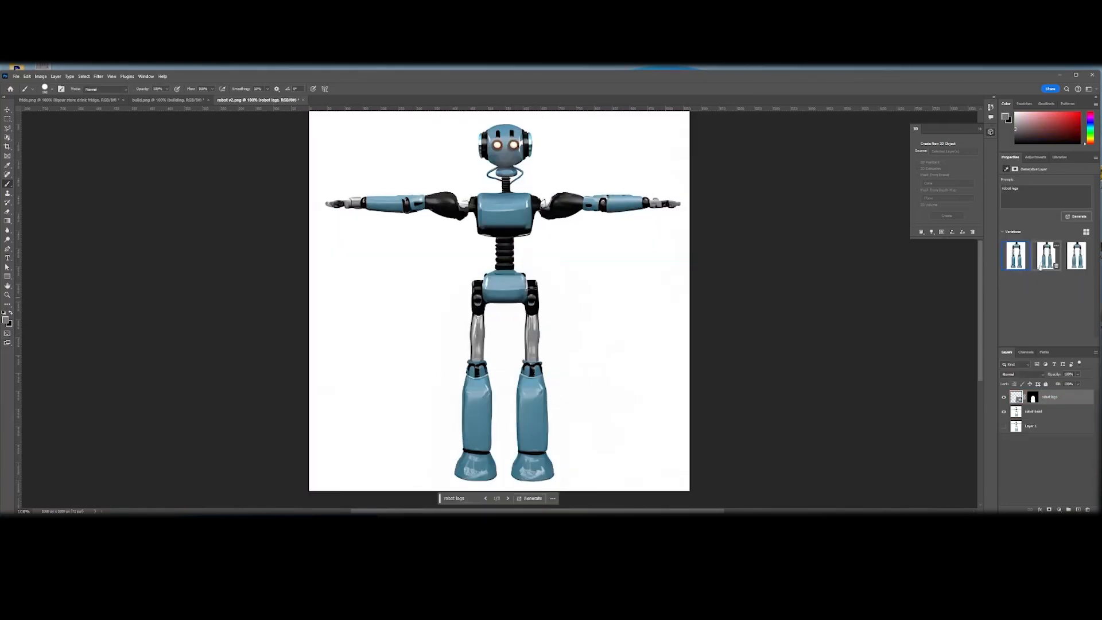
pyautogui.click(1048, 257)
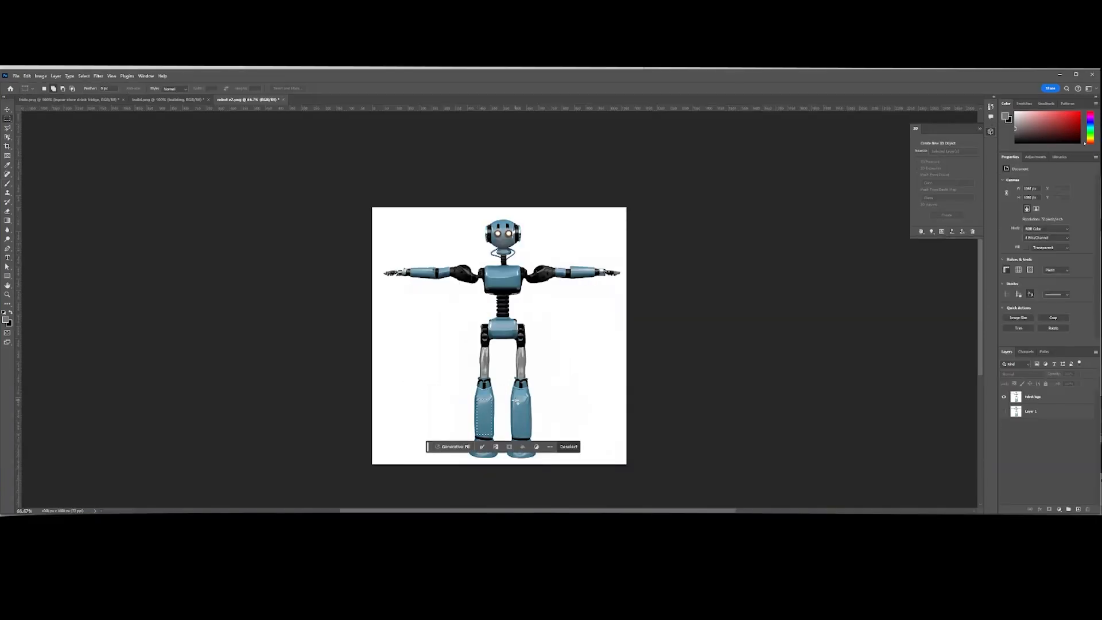
# Add rectangular selections over the second shin and both forearms of the robot
pyautogui.moveTo(513, 381); pyautogui.dragTo(531, 440)
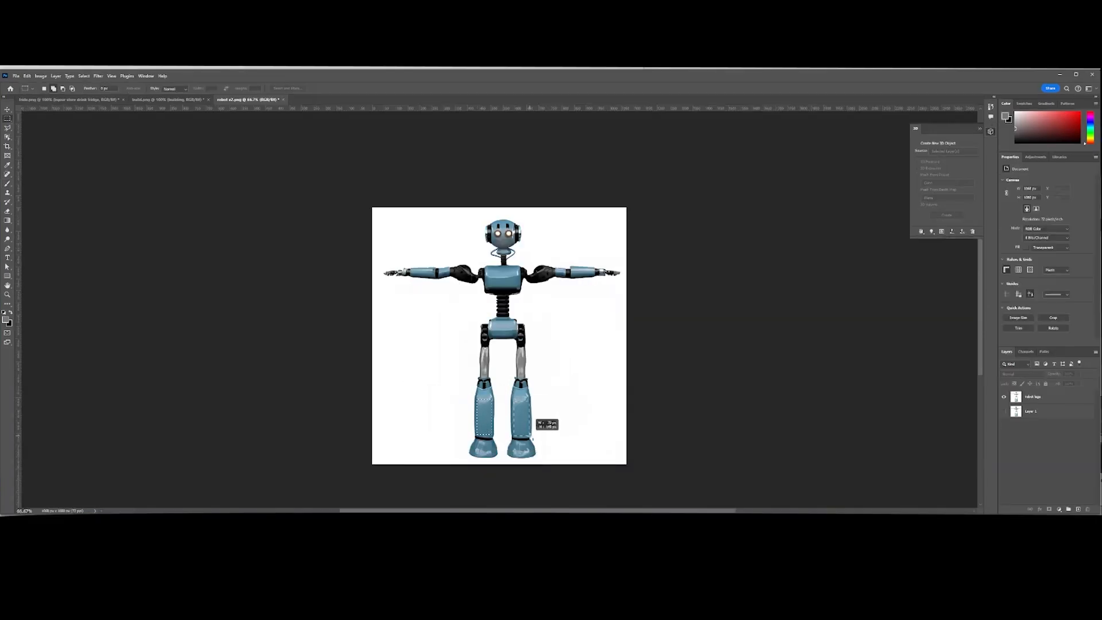
pyautogui.moveTo(487, 266); pyautogui.dragTo(595, 276)
pyautogui.moveTo(412, 267); pyautogui.dragTo(596, 276)
# Cover the shin panels with grey rectangles in quick mask and generate a fill with the prompt "robot textures"
pyautogui.click(8, 333)
pyautogui.press('u')
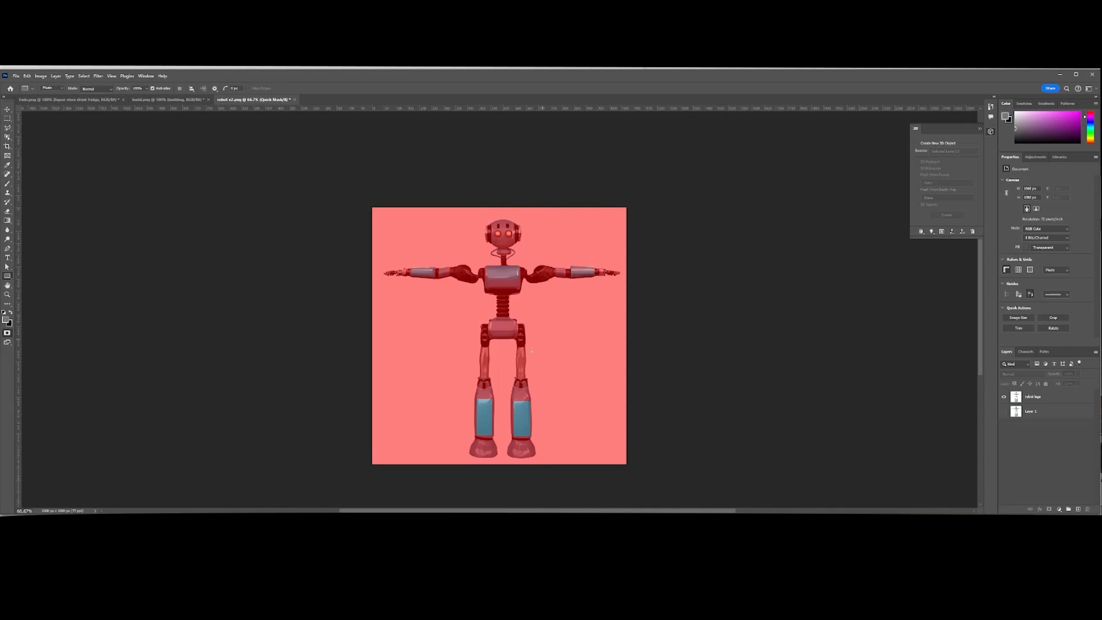
pyautogui.moveTo(512, 399); pyautogui.dragTo(535, 440)
pyautogui.moveTo(476, 399); pyautogui.dragTo(497, 437)
pyautogui.write('robot textures')
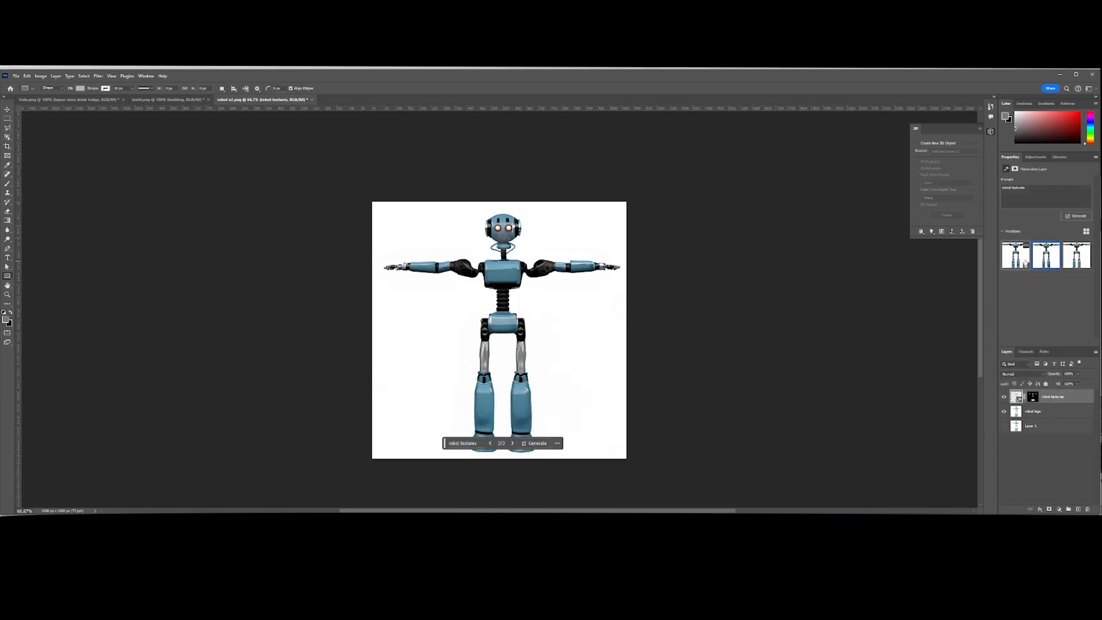
# Export the finished robot artwork as a PNG file
pyautogui.click(16, 76)
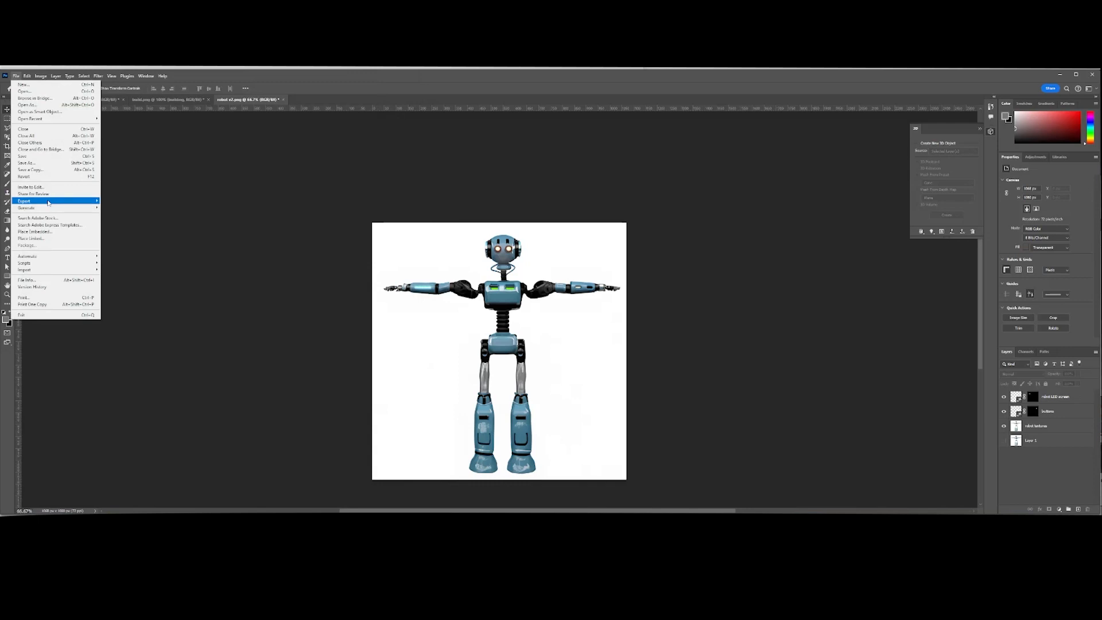
pyautogui.moveTo(57, 204)
pyautogui.click(127, 201)
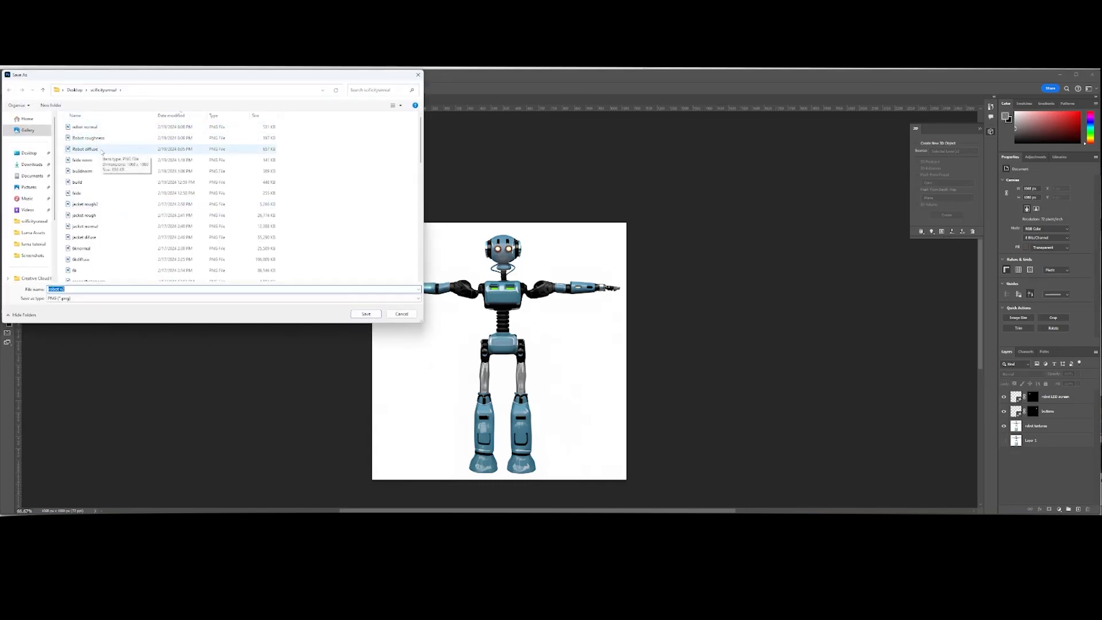
pyautogui.click(365, 314)
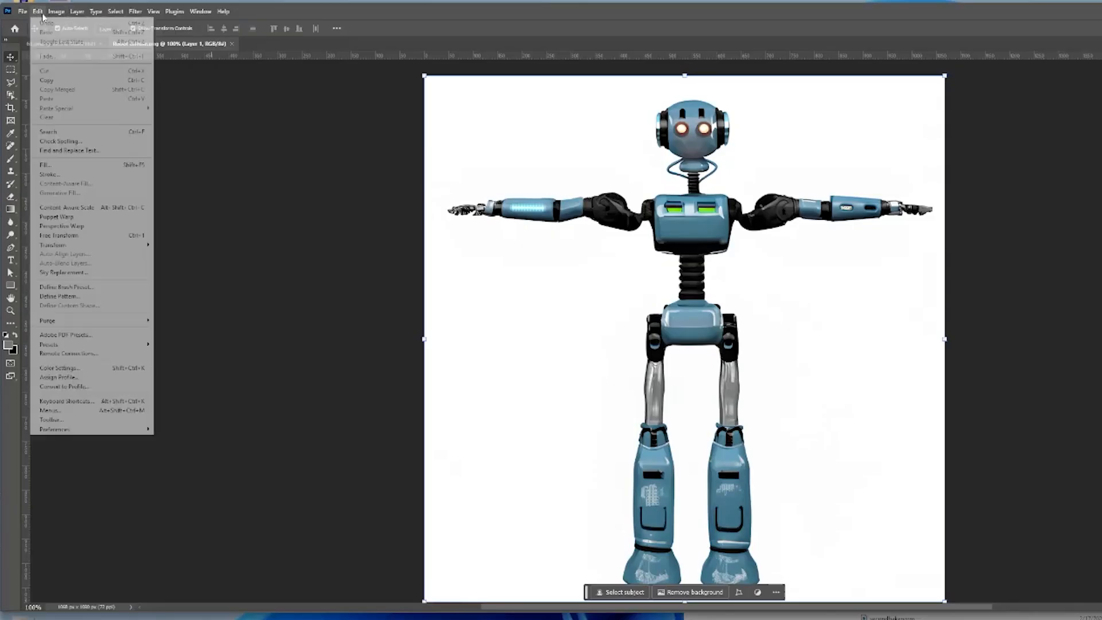
# Convert the robot artwork to greyscale with a Black & White adjustment, setting Cyans to 34%
pyautogui.moveTo(59, 13)
pyautogui.moveTo(75, 38)
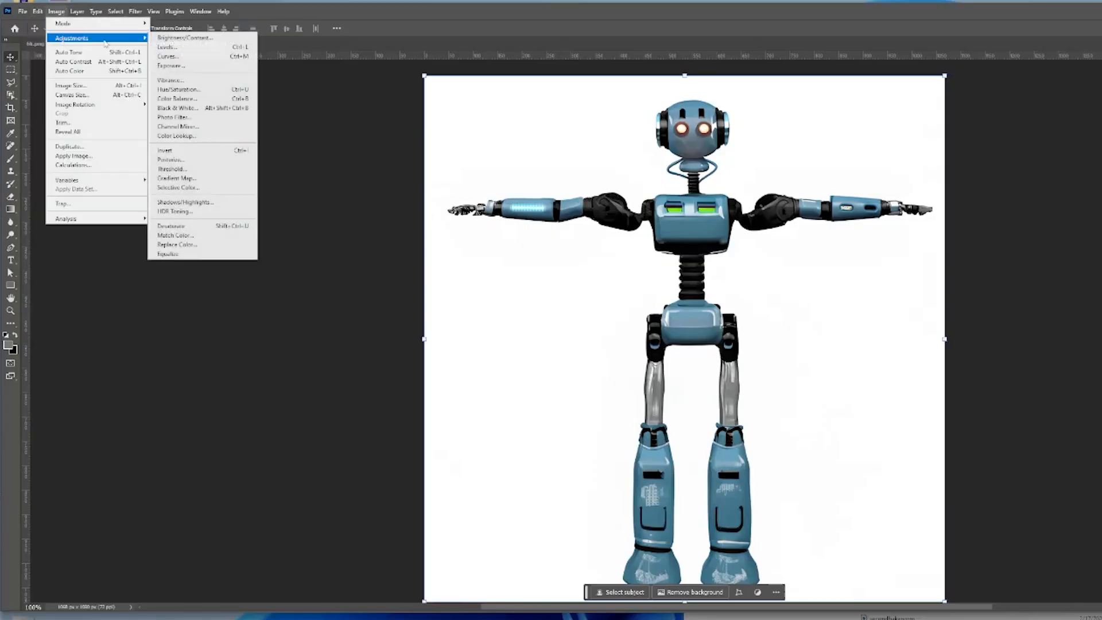
pyautogui.click(214, 108)
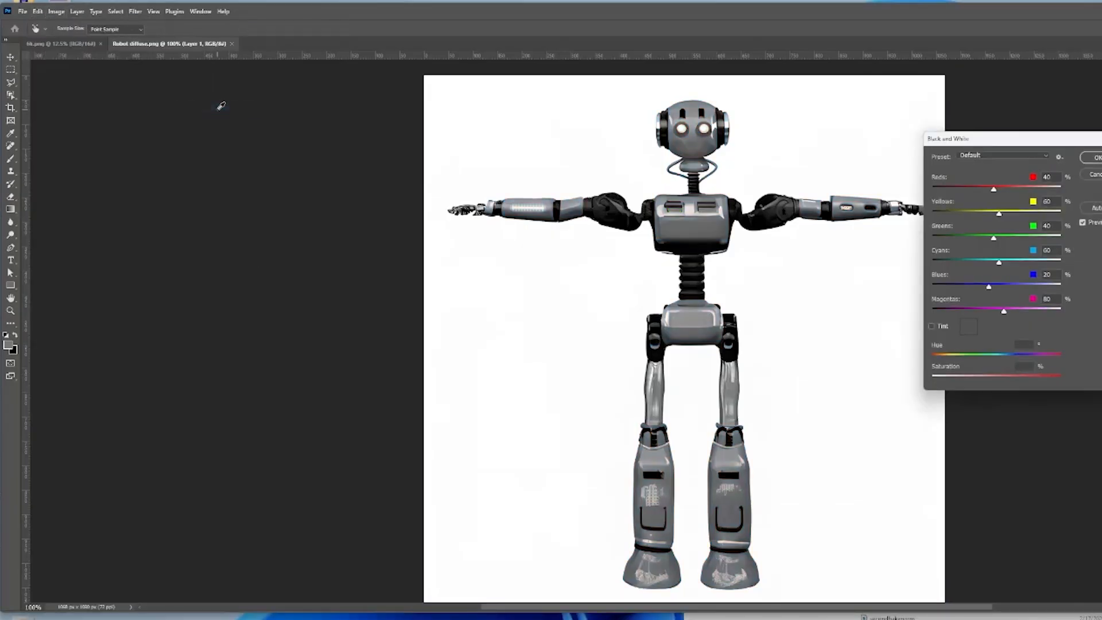
pyautogui.moveTo(999, 262); pyautogui.dragTo(992, 262)
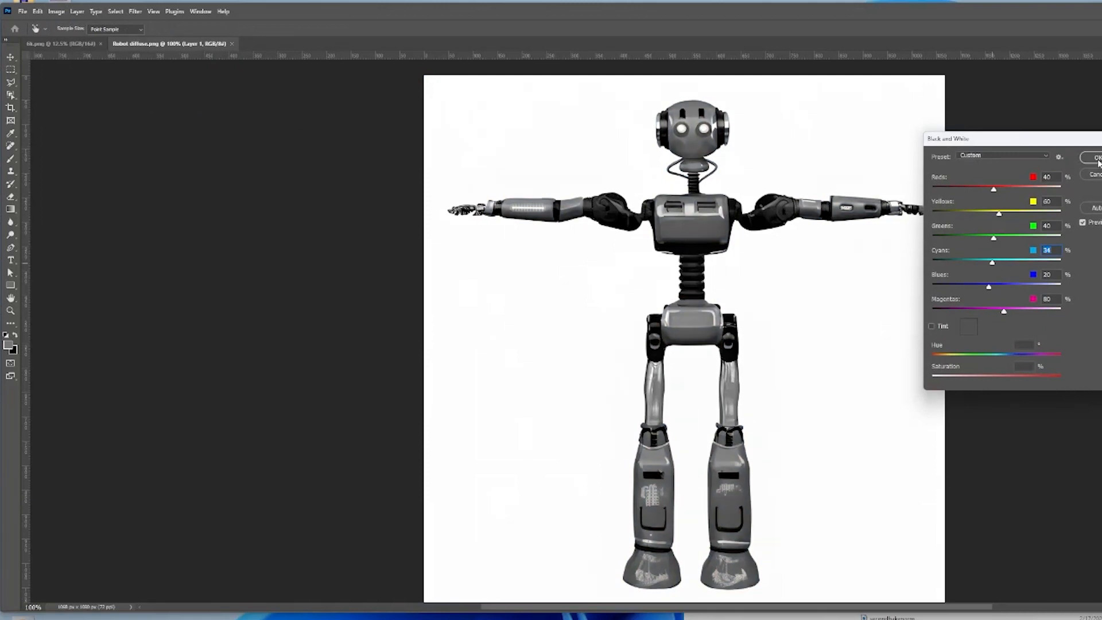
pyautogui.click(1098, 160)
# Save the greyscale robot image as a PNG under the file name Robot roughness
pyautogui.click(22, 11)
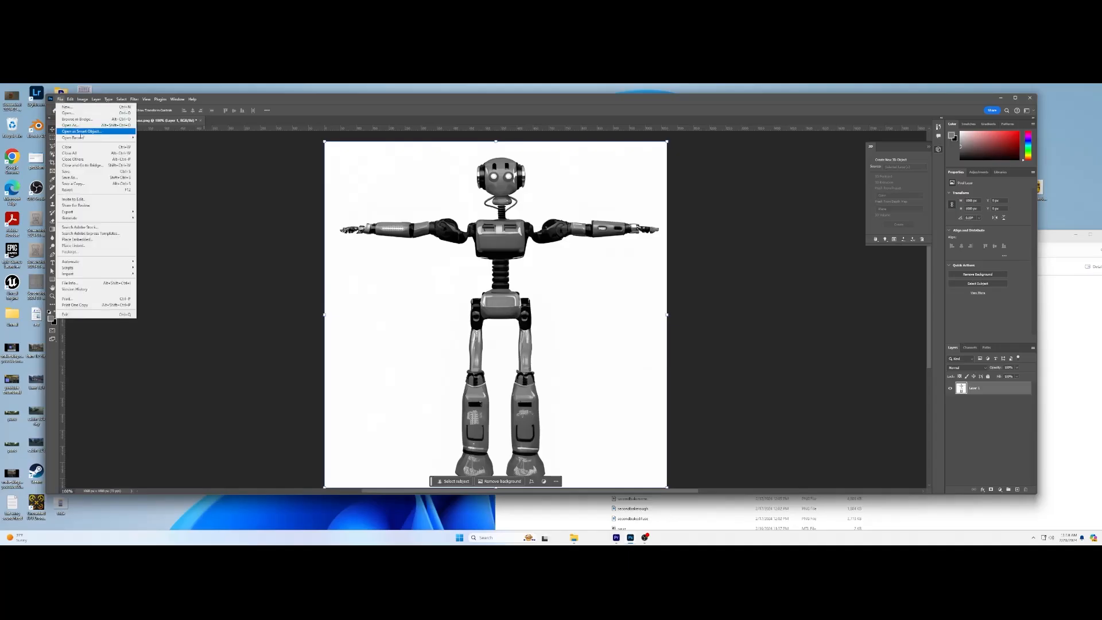
pyautogui.moveTo(66, 173)
pyautogui.click(188, 185)
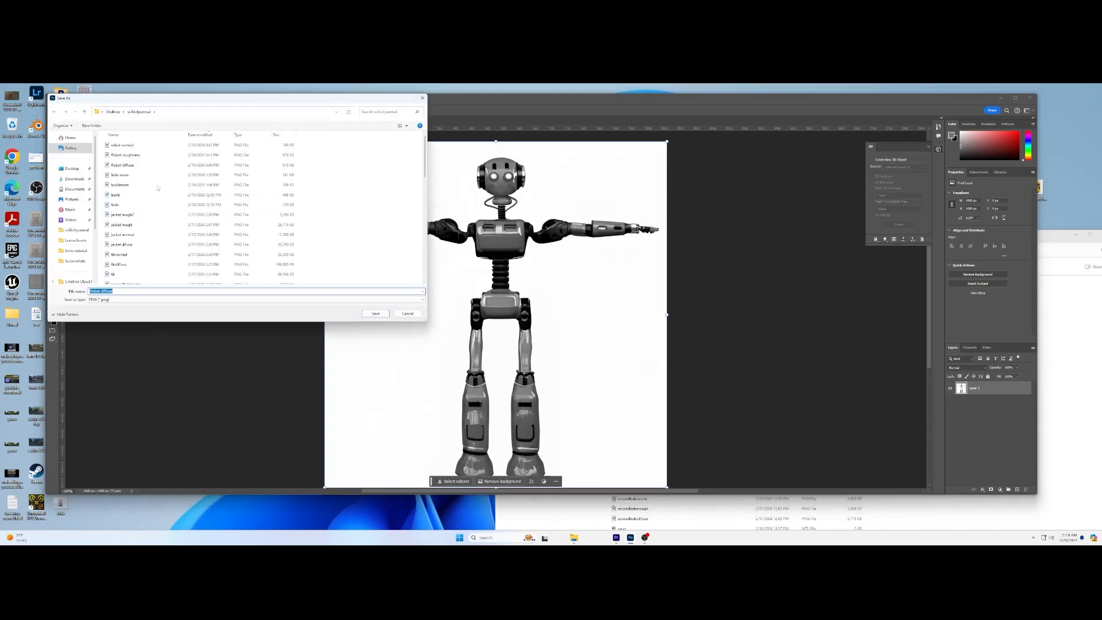
pyautogui.click(132, 155)
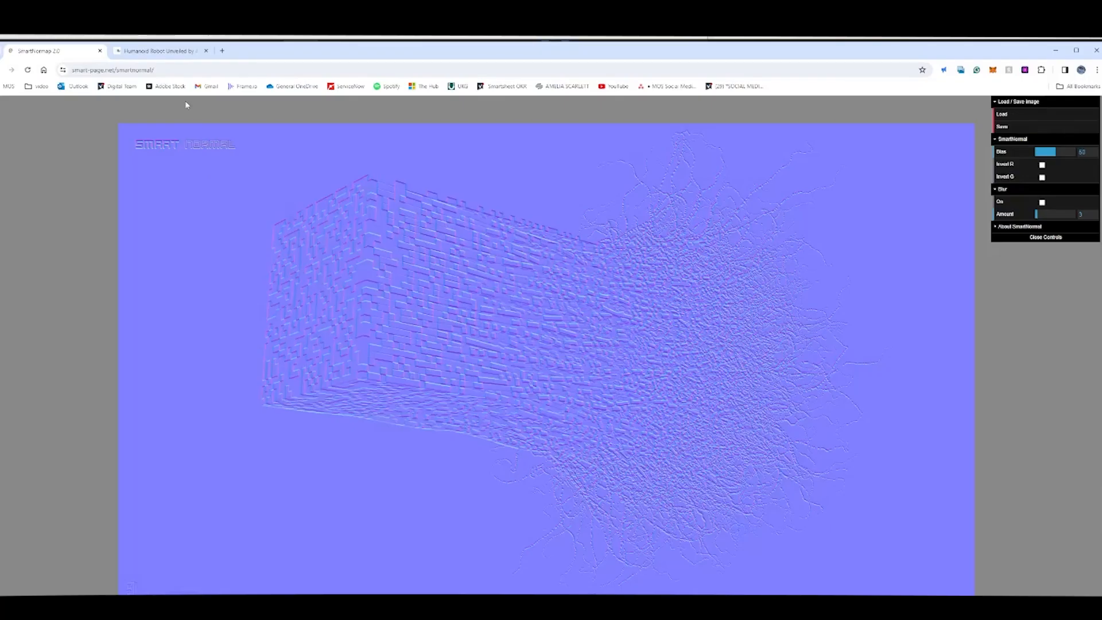
# Load the robot image into the SmartNormal web page and save the generated normal map as robot normal
pyautogui.click(1026, 119)
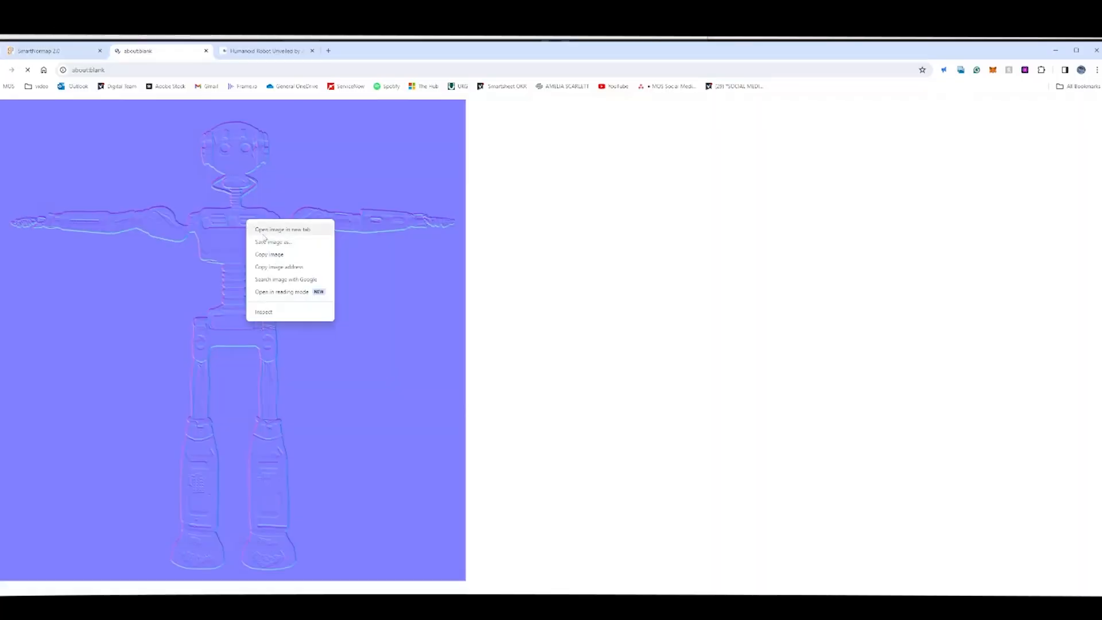
pyautogui.click(276, 247)
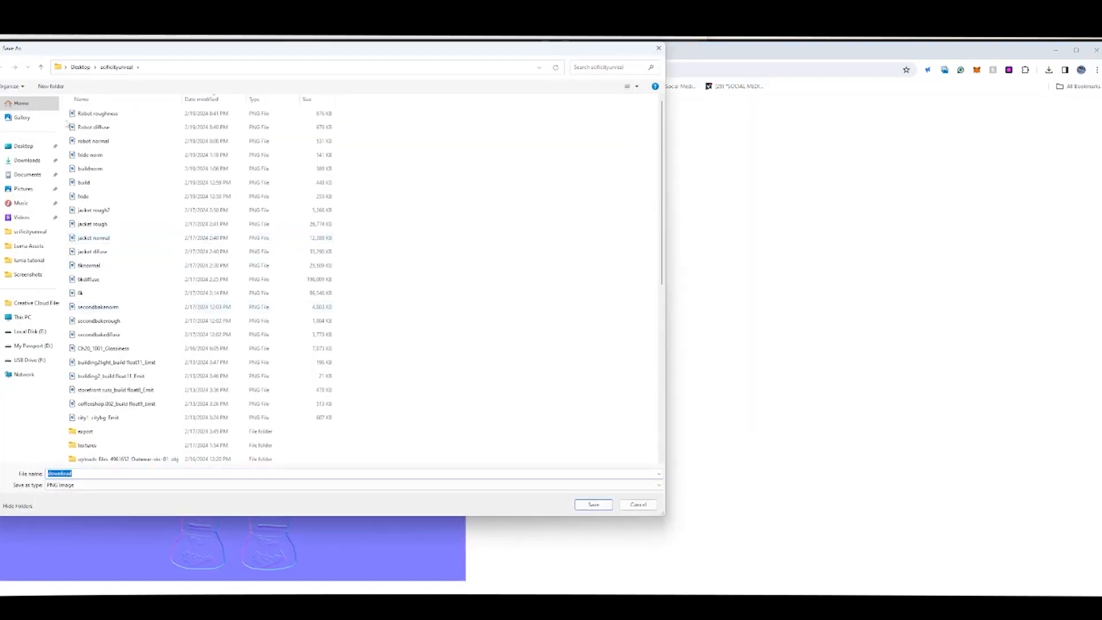
pyautogui.click(102, 142)
pyautogui.click(593, 505)
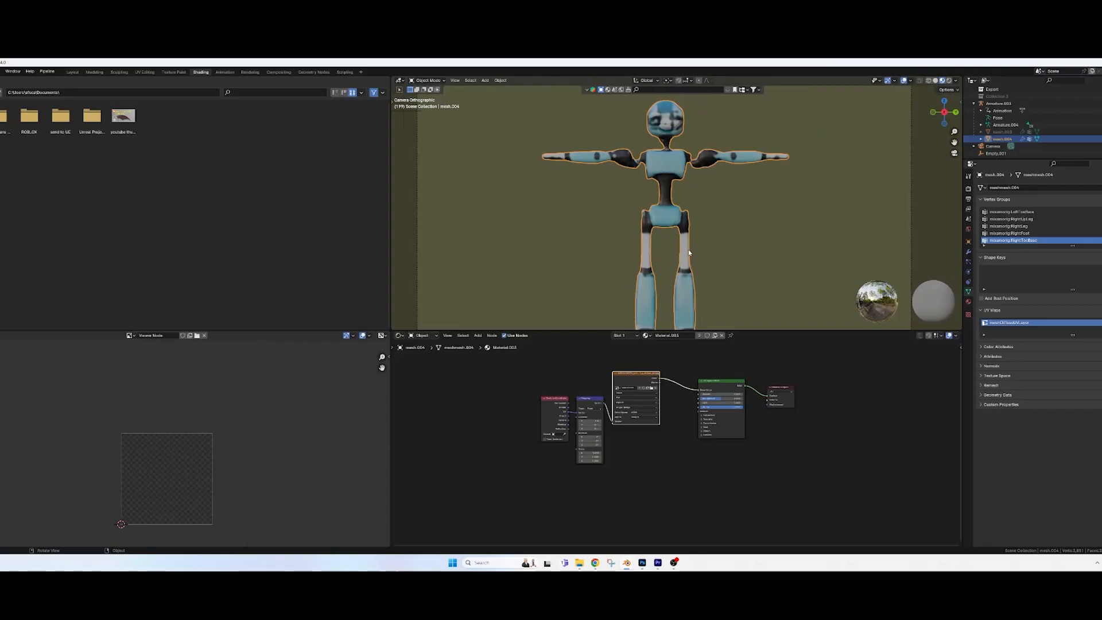
# In Blender, select the robot's entire mesh and unwrap it from the camera view with Project from View
pyautogui.press('KP_0')
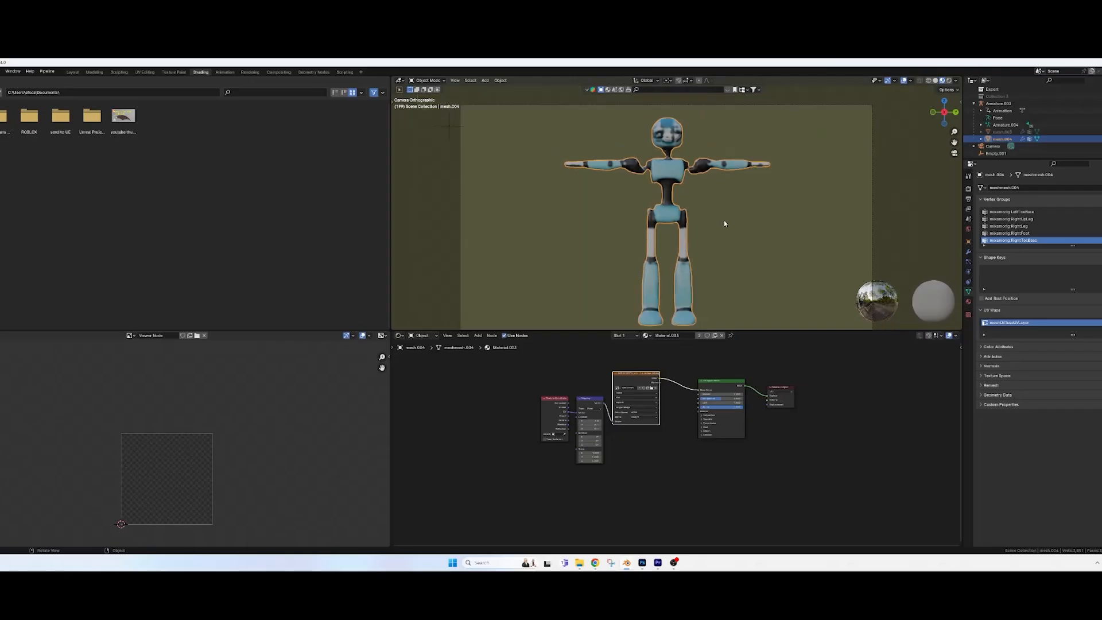
pyautogui.press('Tab')
pyautogui.press('a')
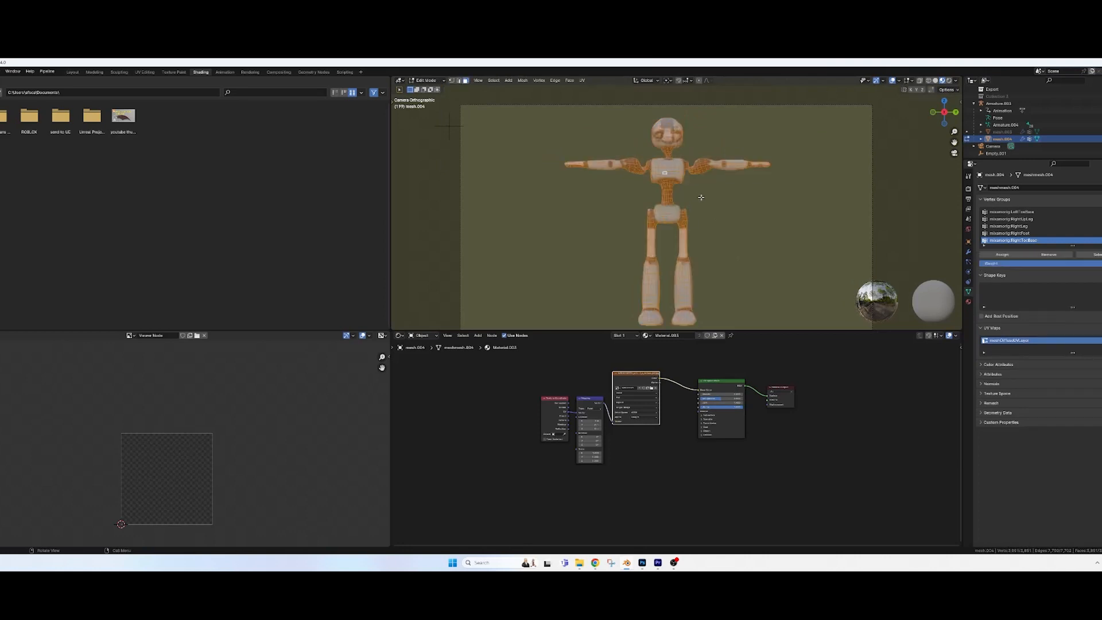
pyautogui.press('u')
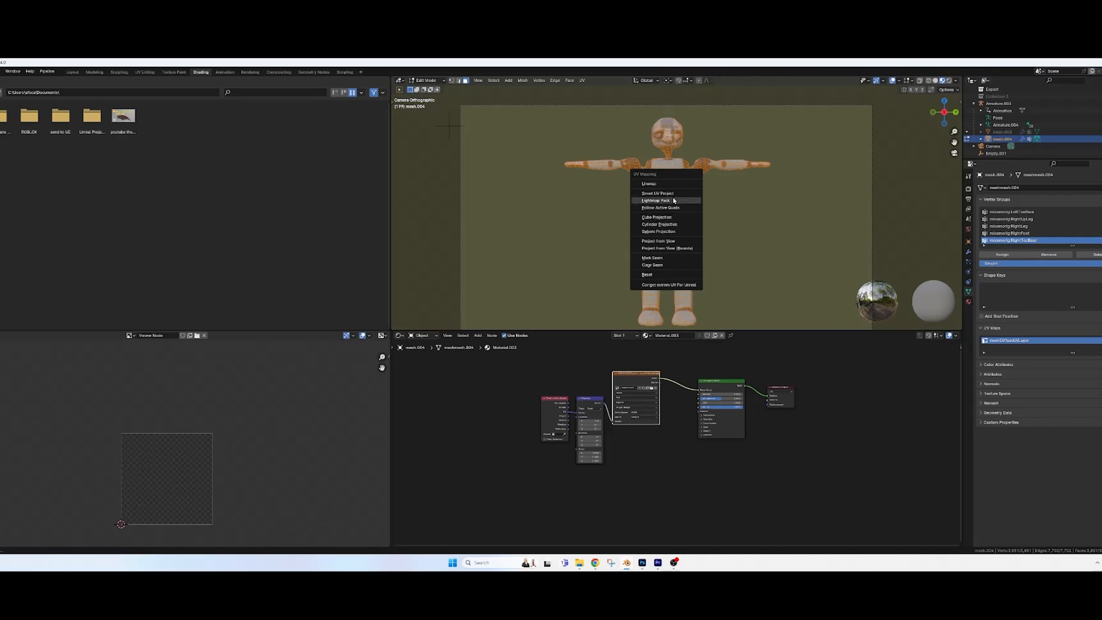
pyautogui.click(658, 241)
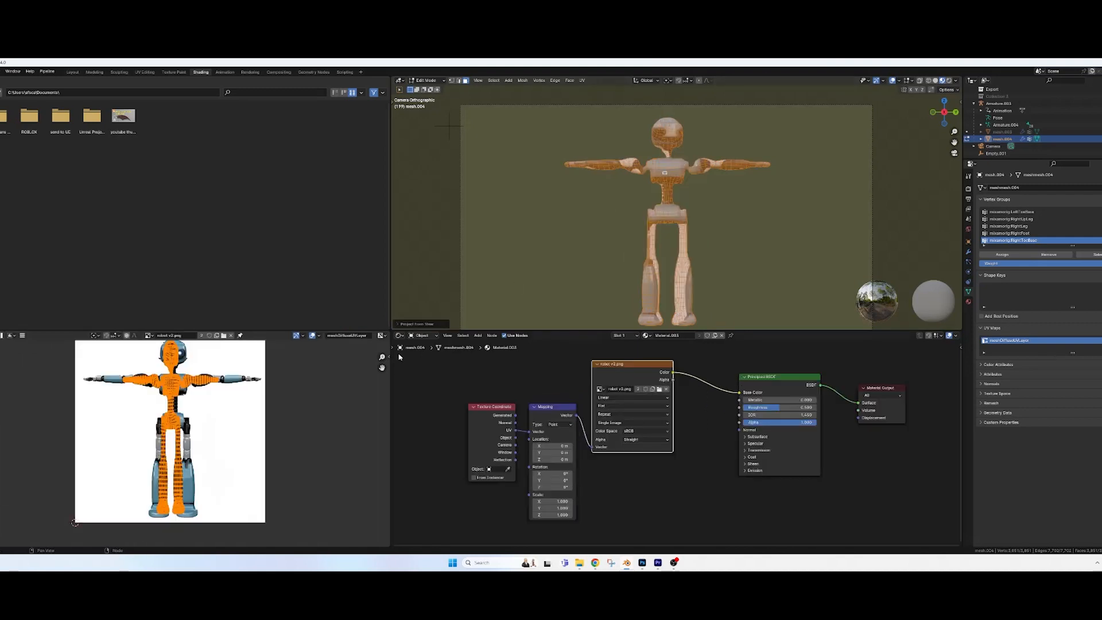
# Turn off Camera Bounds for the projection and scale the UVs to fit the robot in the texture image
pyautogui.click(412, 325)
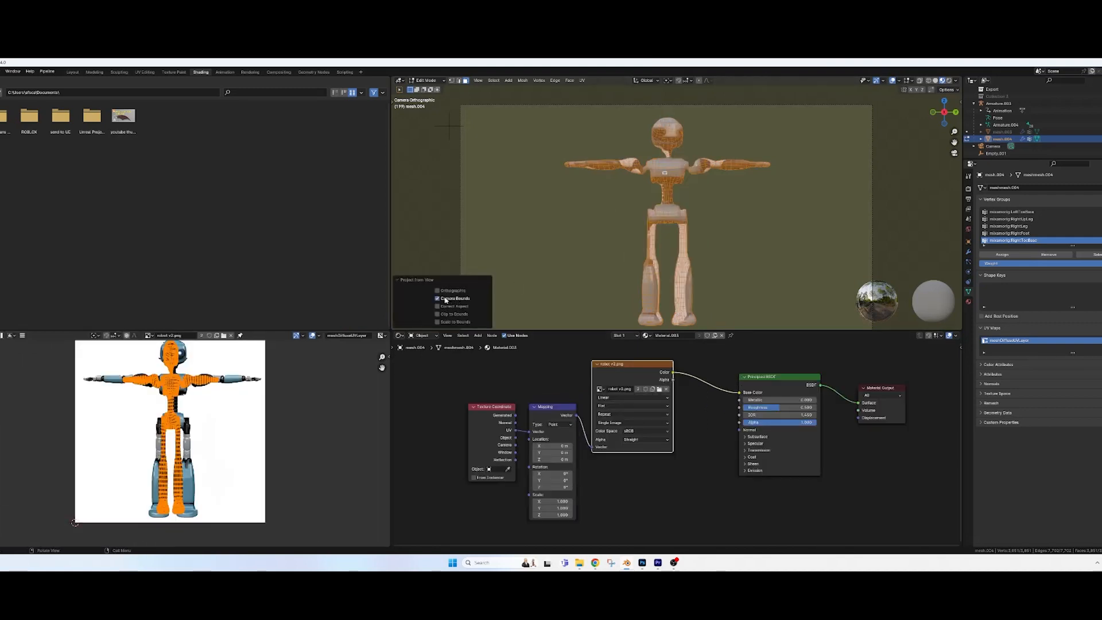
pyautogui.click(438, 301)
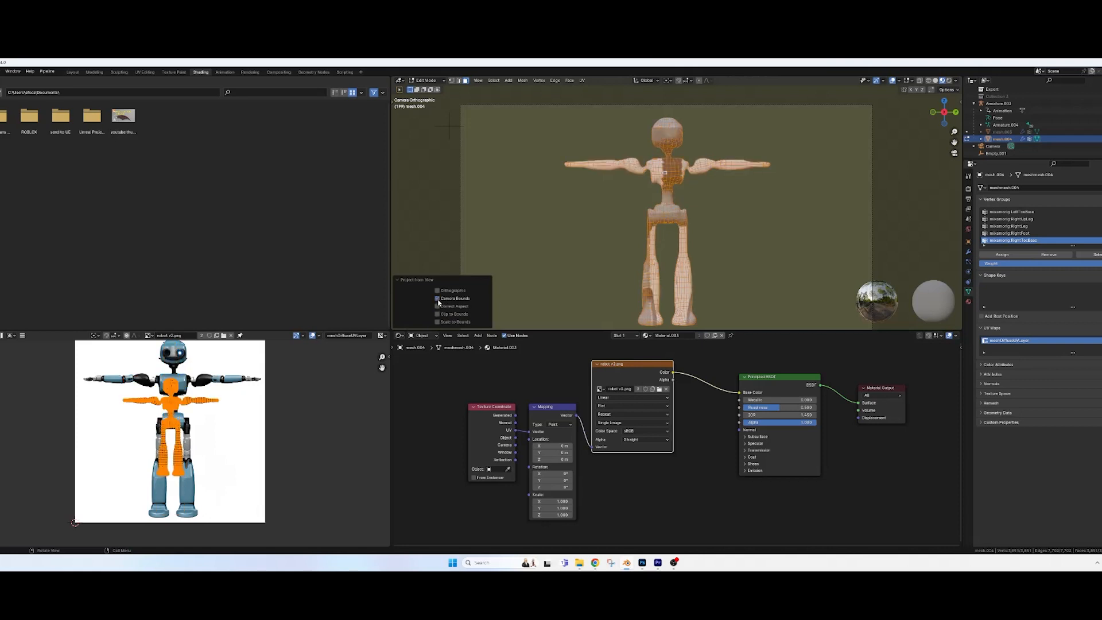
pyautogui.press('s')
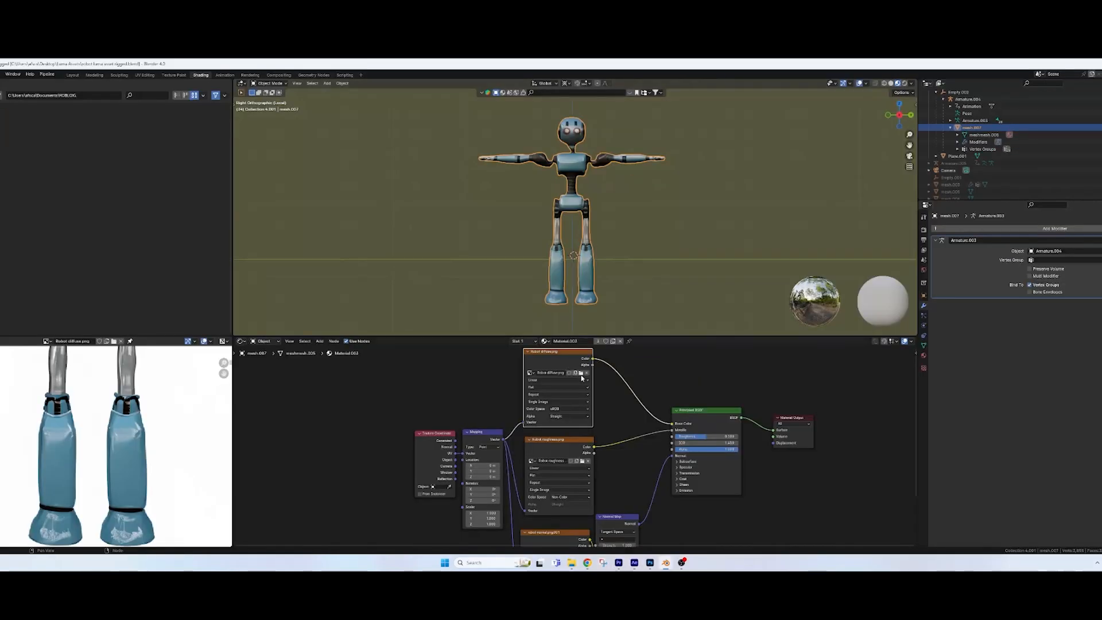
# Load Robot diffuse.png into the base color image texture and Robot roughness.png into the roughness image texture
pyautogui.click(581, 374)
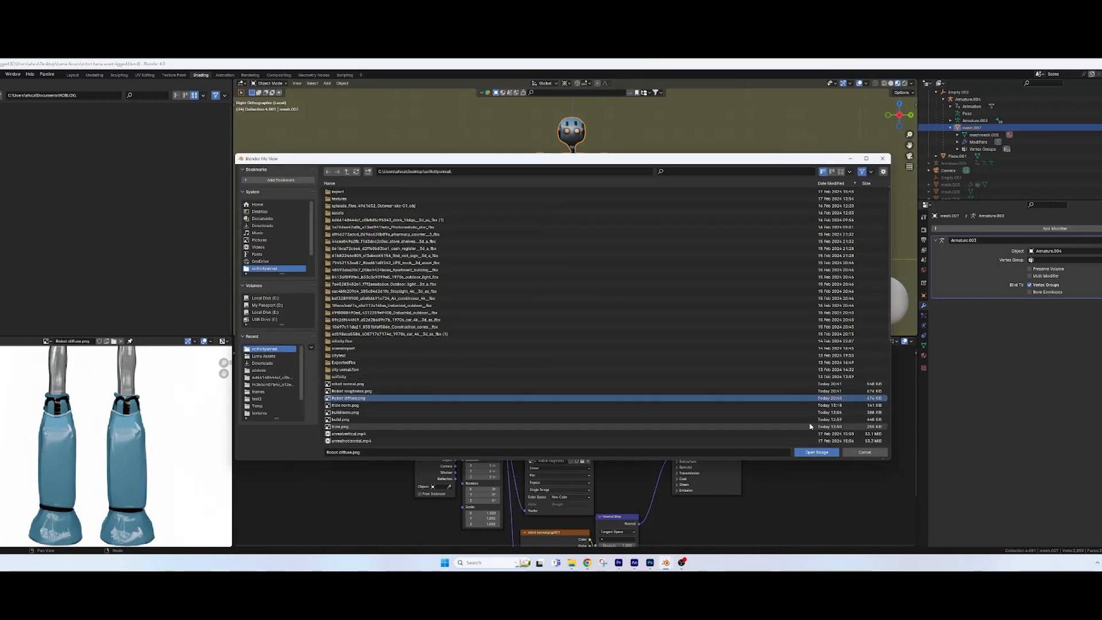
pyautogui.click(817, 453)
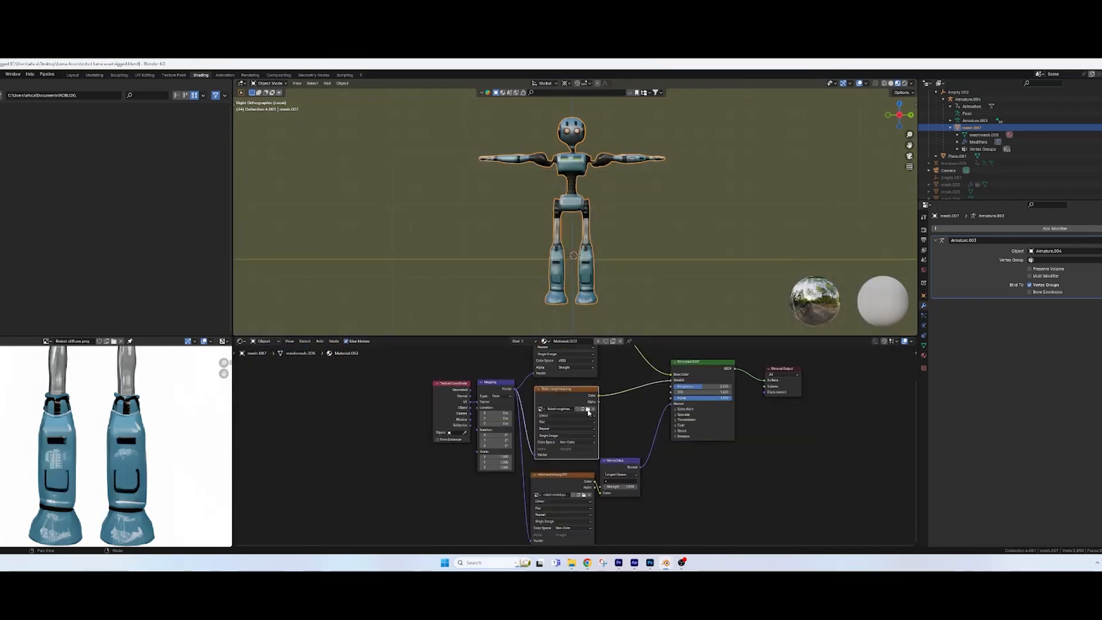
pyautogui.click(588, 409)
pyautogui.click(540, 391)
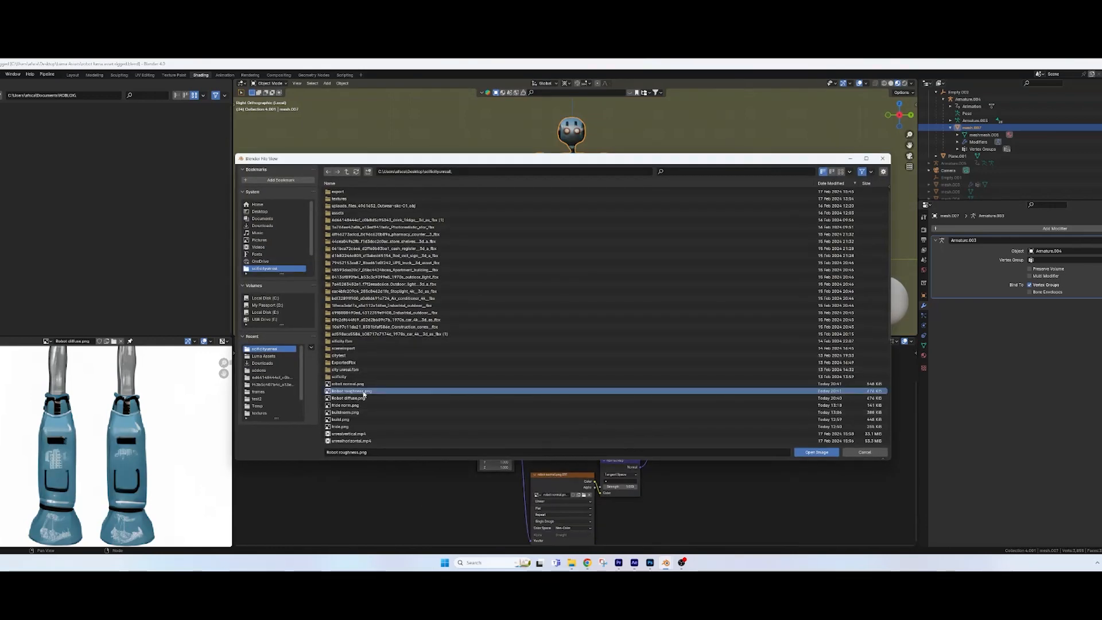
pyautogui.click(817, 452)
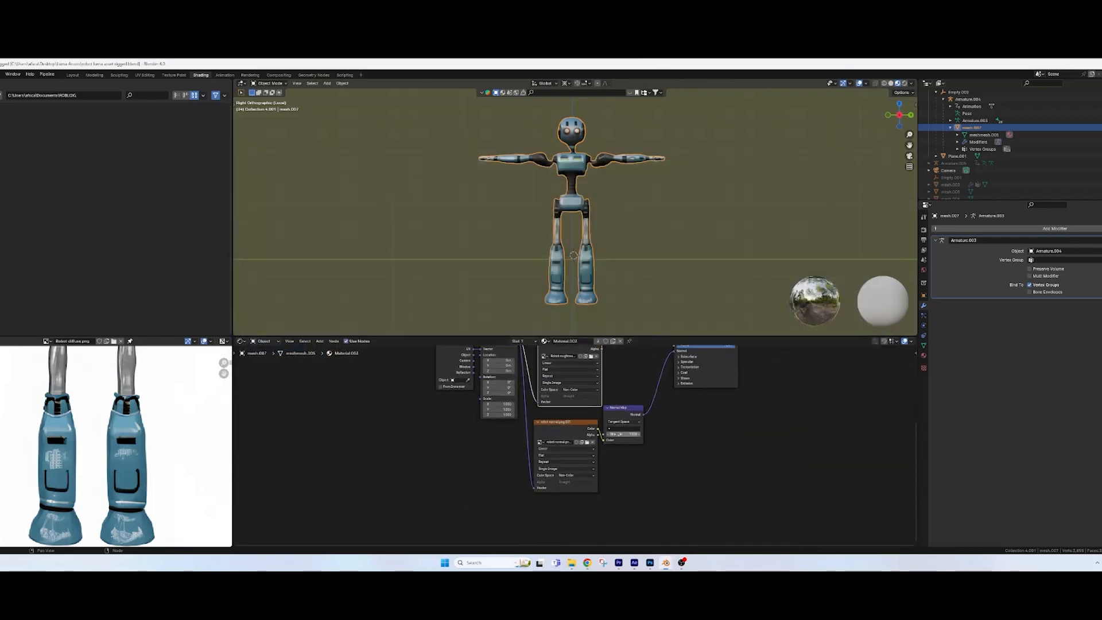
# Load robot normal.png into the image texture that feeds the Normal Map node
pyautogui.click(587, 442)
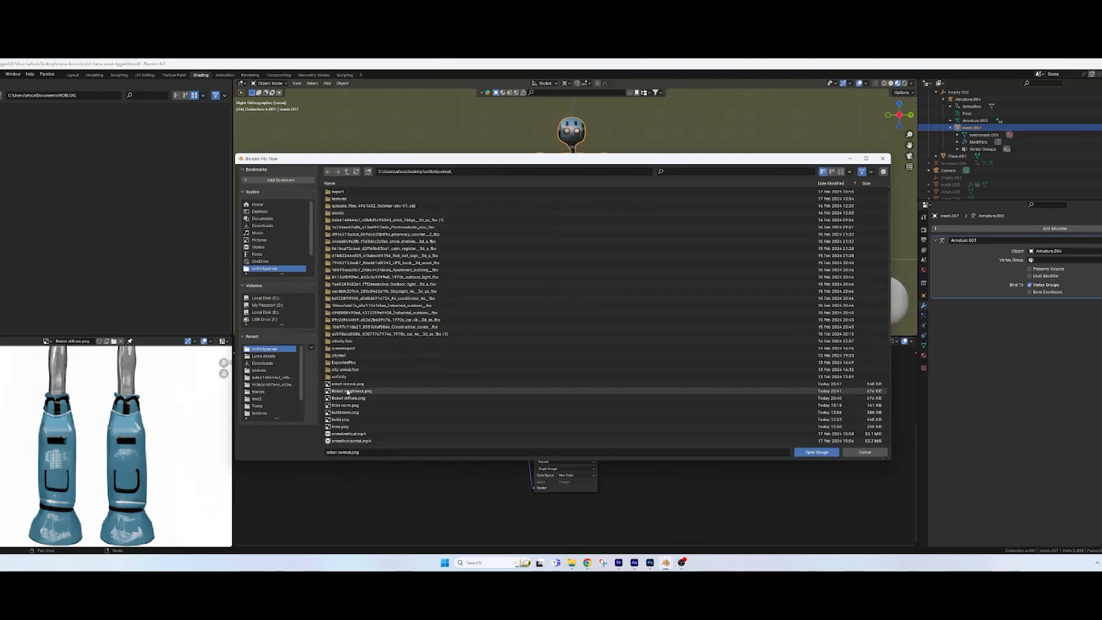
pyautogui.click(360, 386)
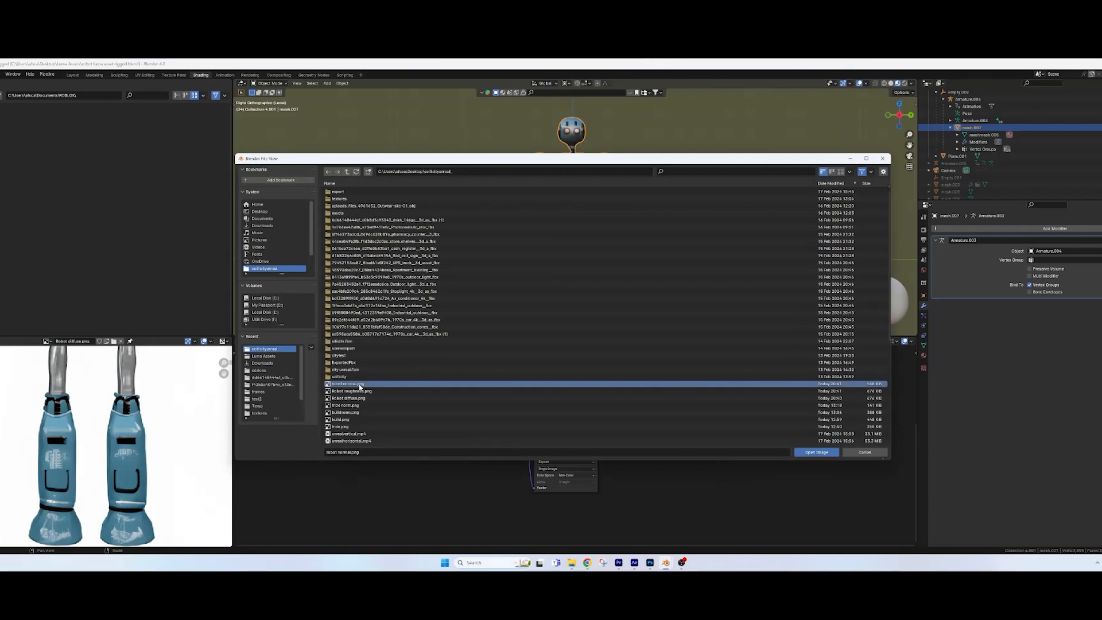
pyautogui.click(817, 453)
# Check the Color Space settings of the roughness and normal image textures in the robot's material
pyautogui.moveTo(738, 412); pyautogui.dragTo(709, 466)
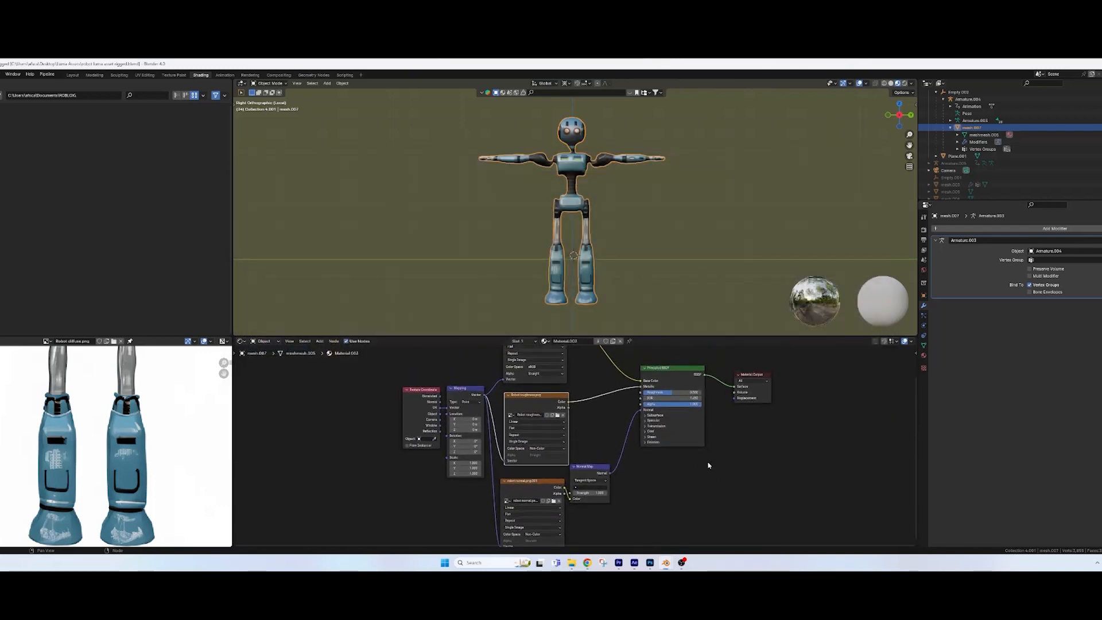
pyautogui.click(670, 376)
pyautogui.moveTo(587, 469); pyautogui.dragTo(639, 438)
pyautogui.click(563, 399)
pyautogui.click(563, 399)
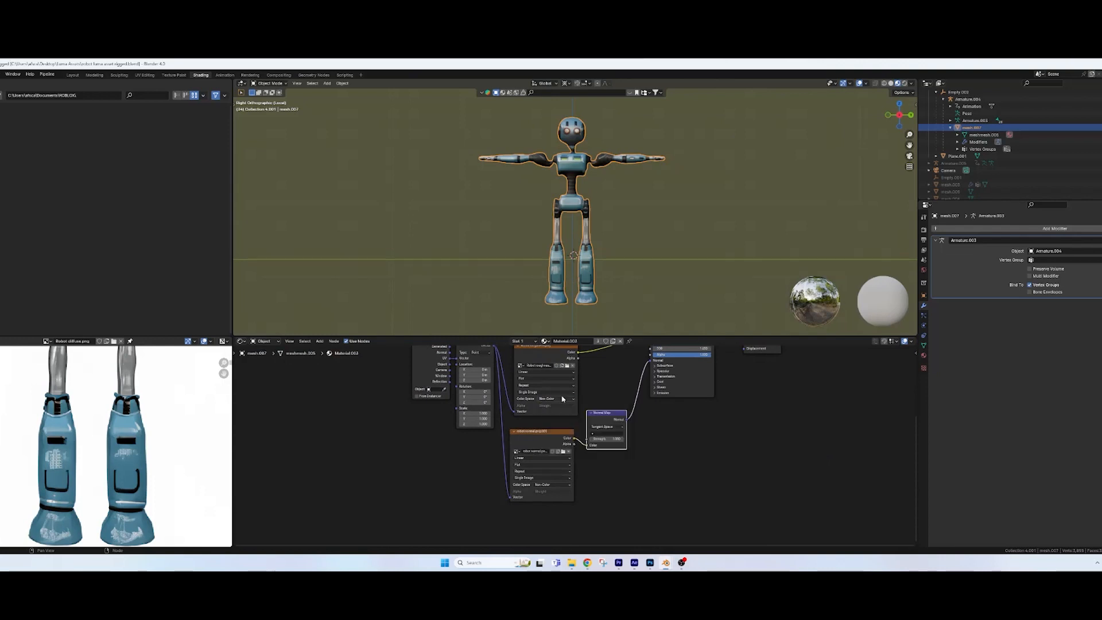
pyautogui.click(558, 483)
pyautogui.click(559, 486)
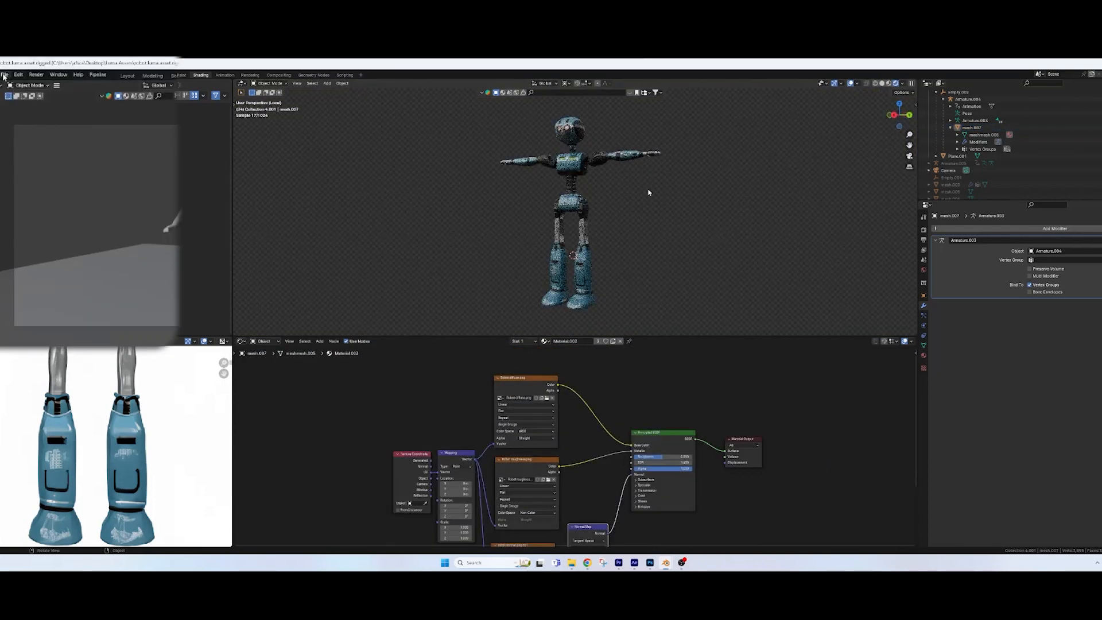
# Export the robot model from Blender, upload the character file to Mixamo and accept its orientation in the Auto-Rigger
pyautogui.click(4, 75)
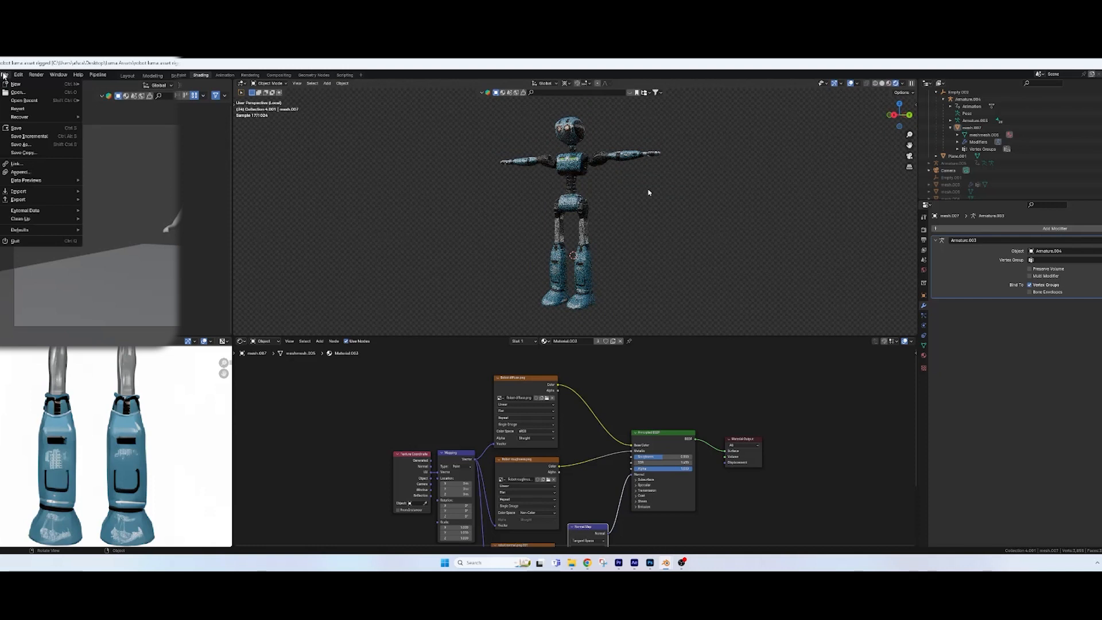
pyautogui.moveTo(40, 199)
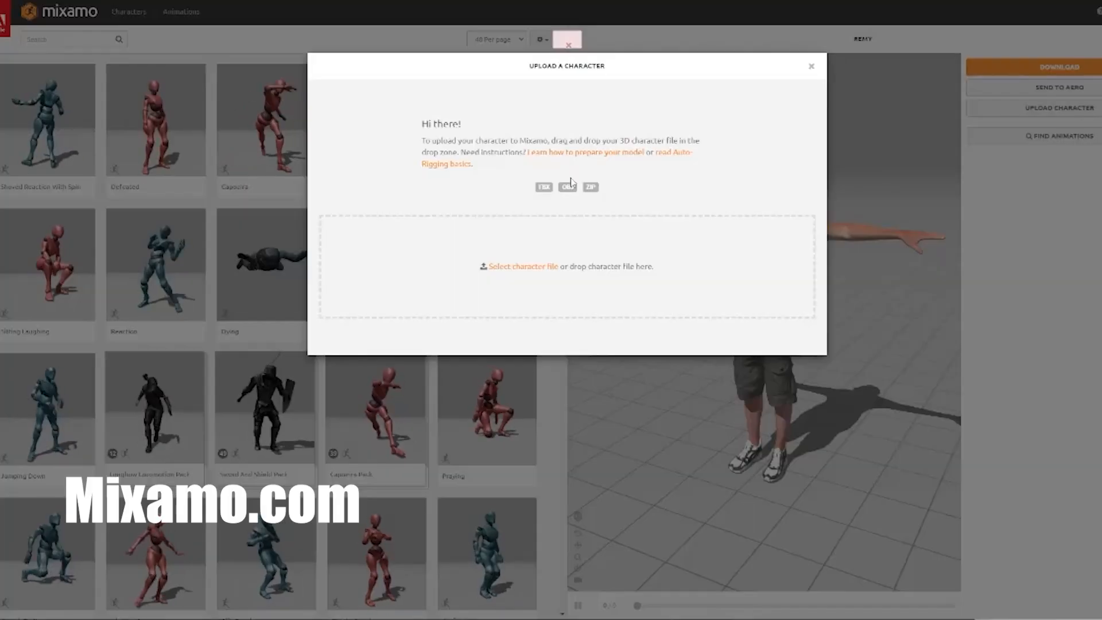
pyautogui.click(532, 269)
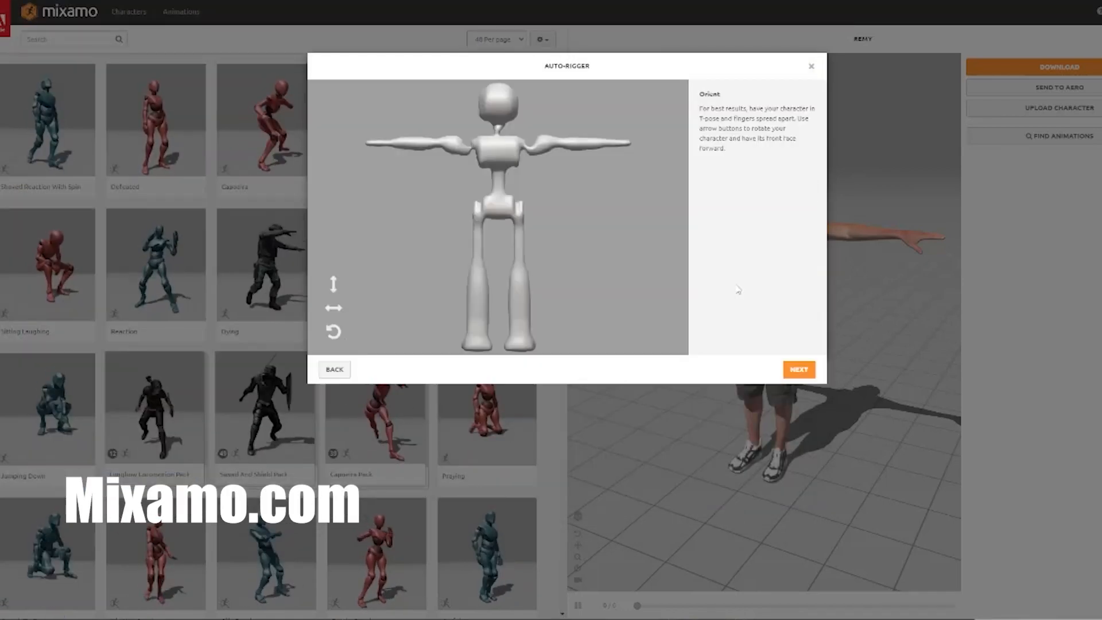
pyautogui.click(799, 369)
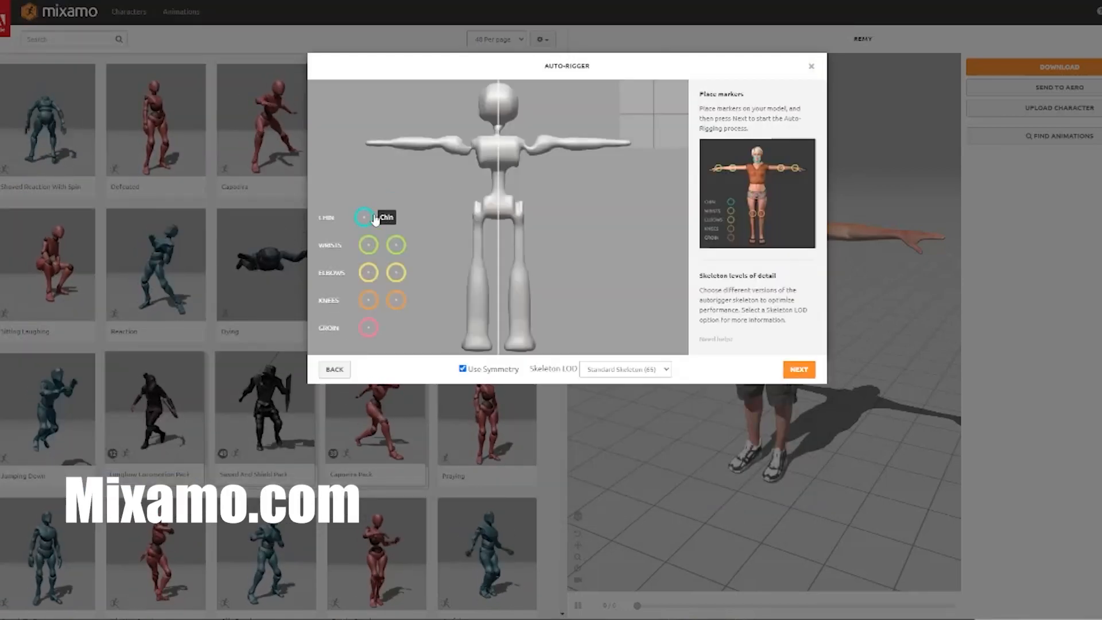
# Place the chin, wrist, elbow, knee and groin markers on the robot with symmetry on and start the auto-rigging
pyautogui.moveTo(369, 217); pyautogui.dragTo(498, 117)
pyautogui.moveTo(396, 246)
pyautogui.mouseDown()
pyautogui.moveTo(625, 150)
pyautogui.moveTo(610, 143)
pyautogui.mouseUp()
pyautogui.moveTo(396, 272); pyautogui.dragTo(562, 143)
pyautogui.moveTo(396, 300); pyautogui.dragTo(518, 270)
pyautogui.moveTo(369, 328); pyautogui.dragTo(498, 198)
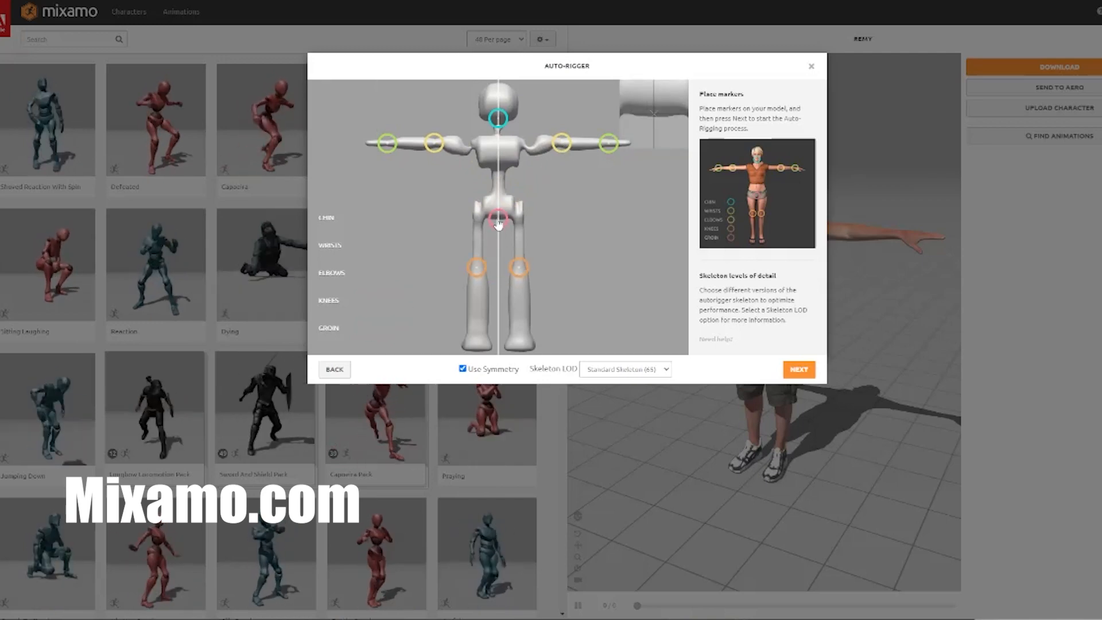
pyautogui.click(799, 369)
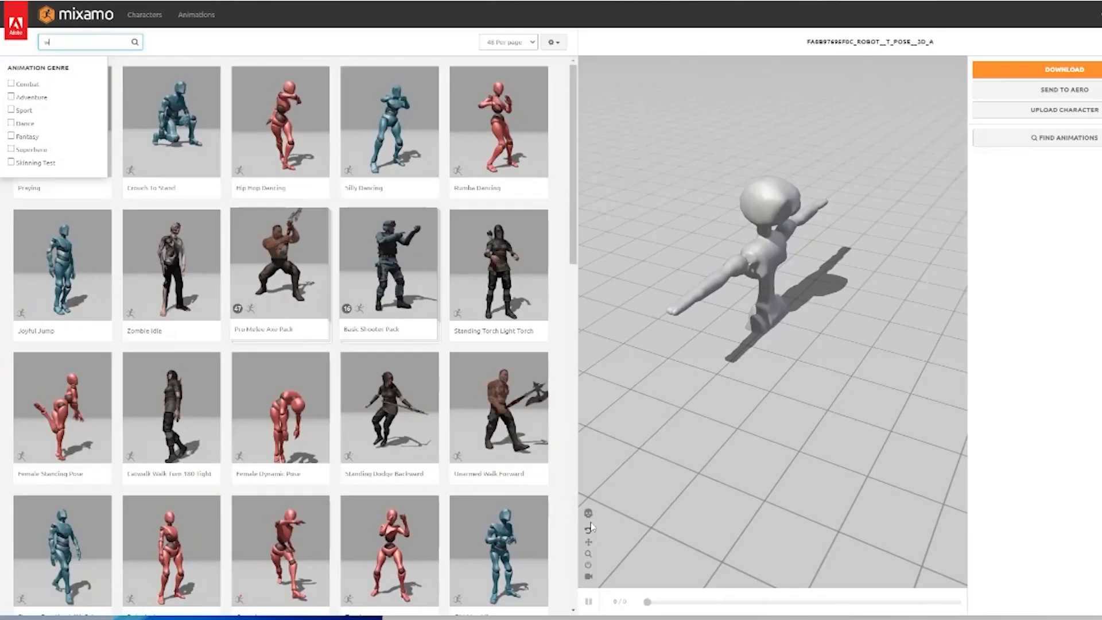
# Search the Mixamo animations for "walk" and apply the second Walking animation in the second row to the robot
pyautogui.write('alk')
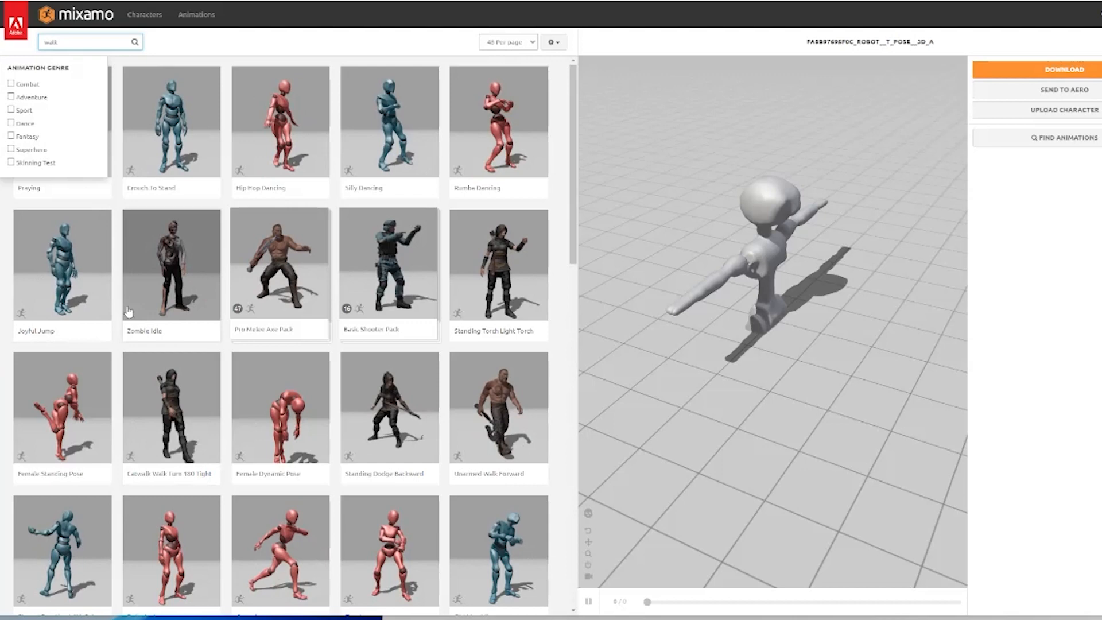
pyautogui.press('Return')
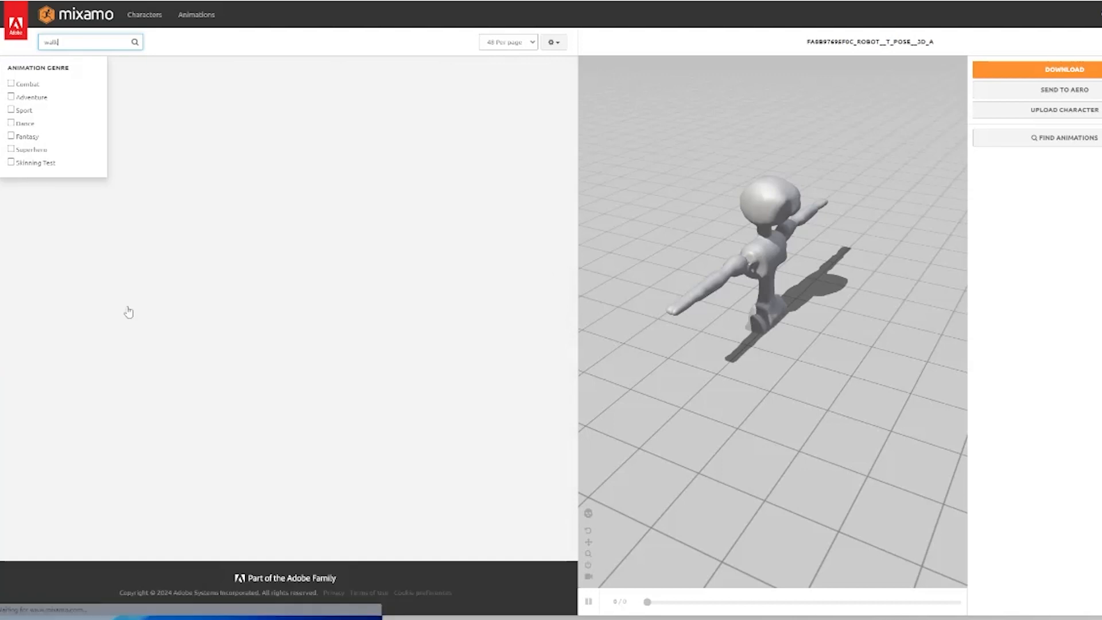
pyautogui.click(163, 302)
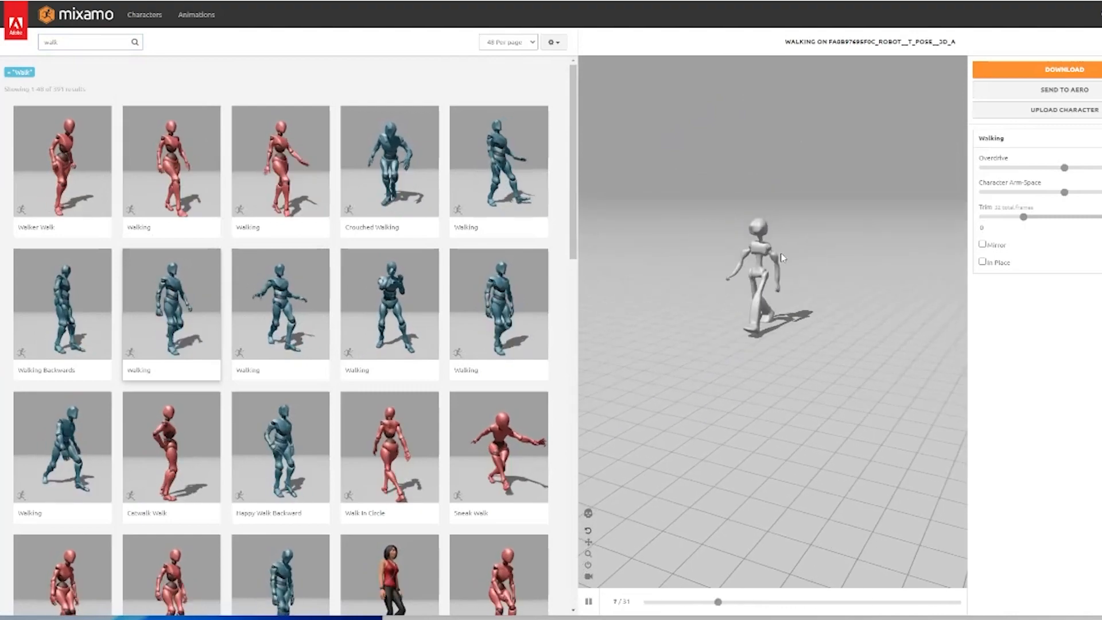
# Download the robot's walking animation at 24 frames per second and import it into Blender
pyautogui.click(1060, 73)
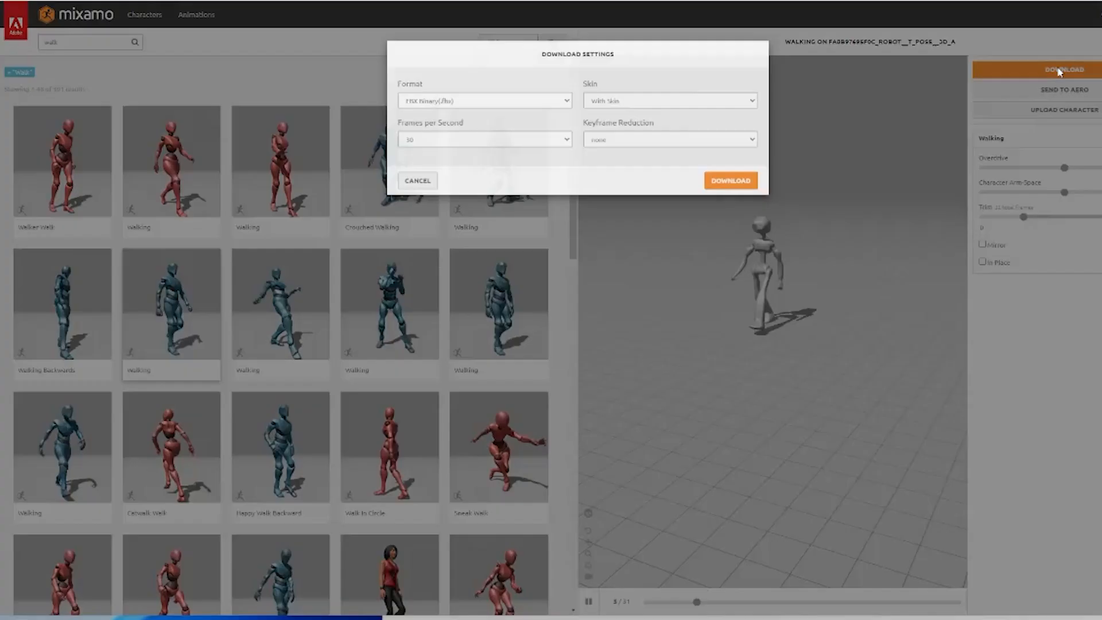
pyautogui.click(472, 154)
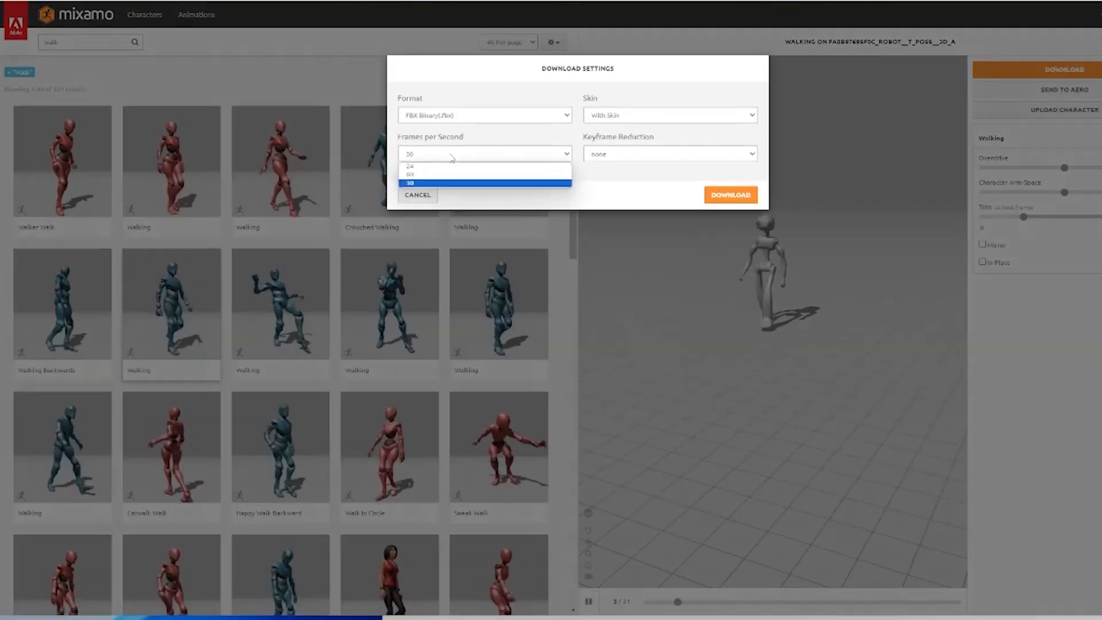
pyautogui.click(472, 167)
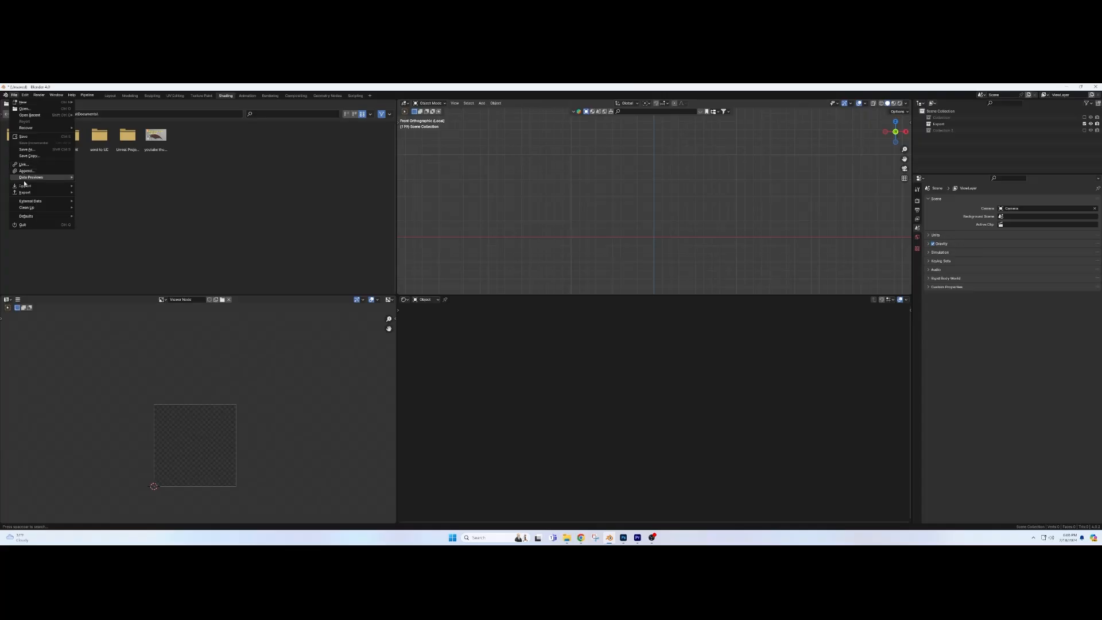
pyautogui.moveTo(25, 187)
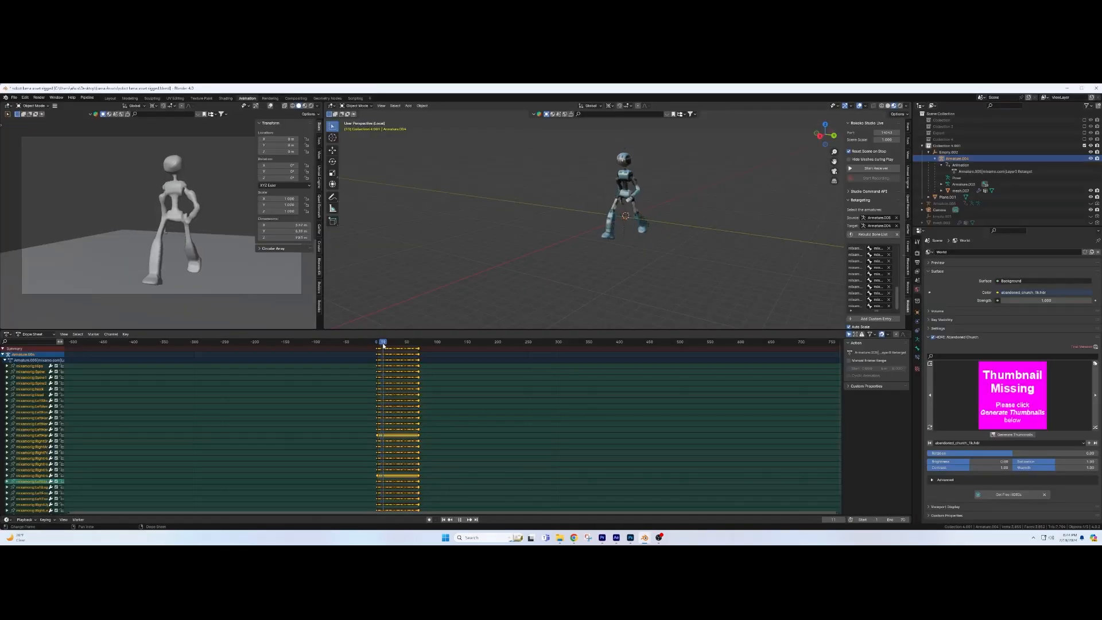
# Scrub the timeline to preview the textured robot's animation
pyautogui.moveTo(384, 346)
pyautogui.mouseDown()
pyautogui.moveTo(427, 362)
pyautogui.moveTo(381, 365)
pyautogui.mouseUp()
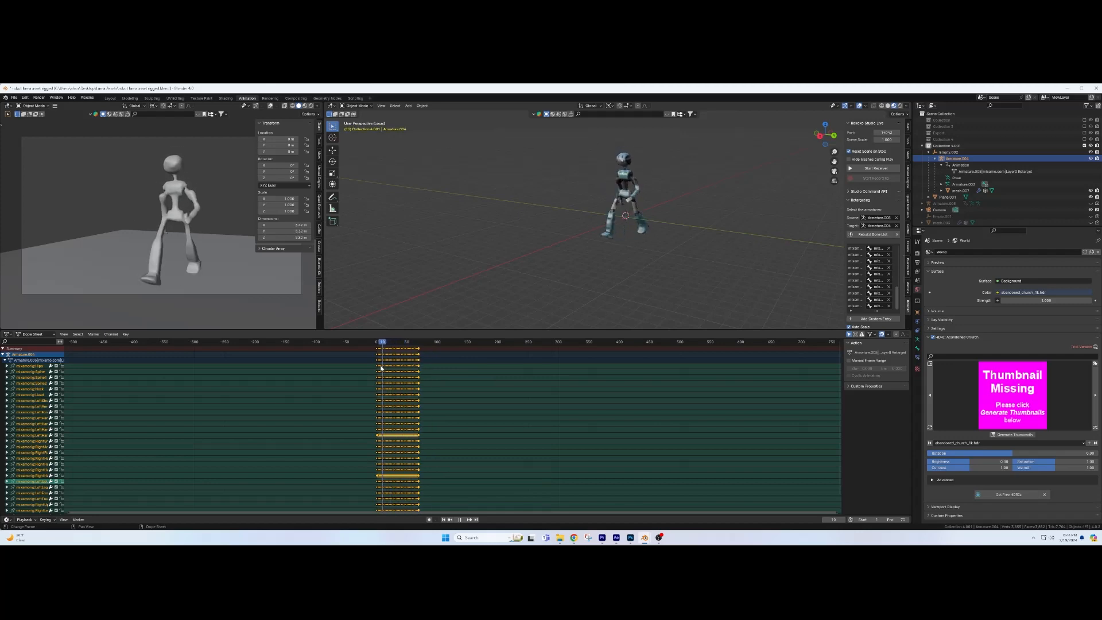